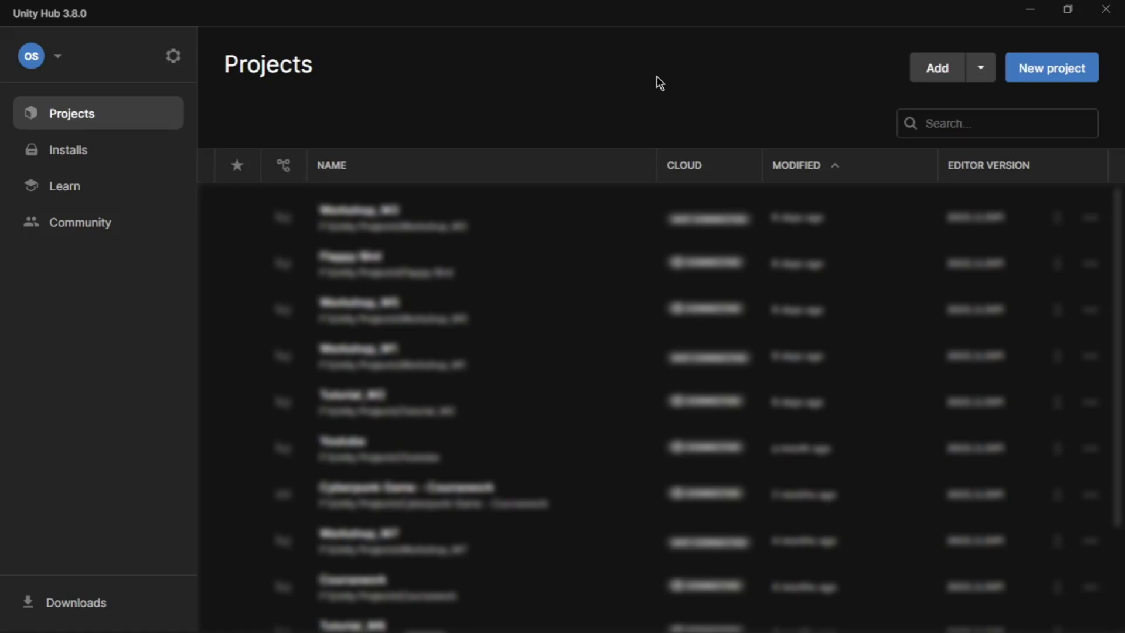
# Create a 3D (Built-In Render Pipeline) project called 'Youtube - Terrain' from Unity Hub
pyautogui.click(1065, 68)
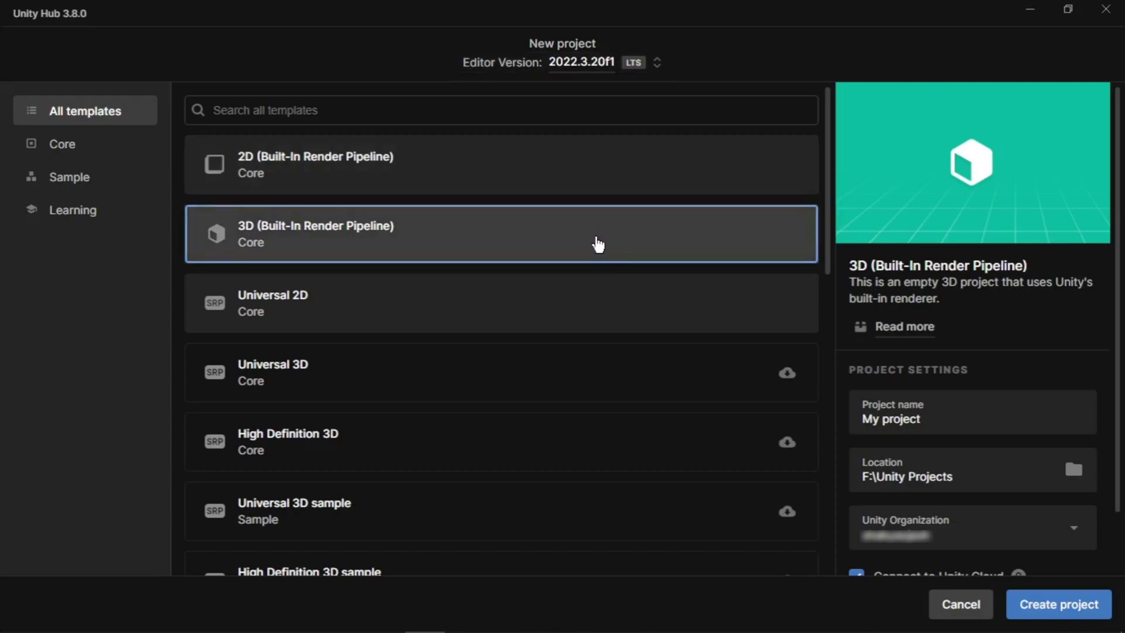
pyautogui.click(960, 422)
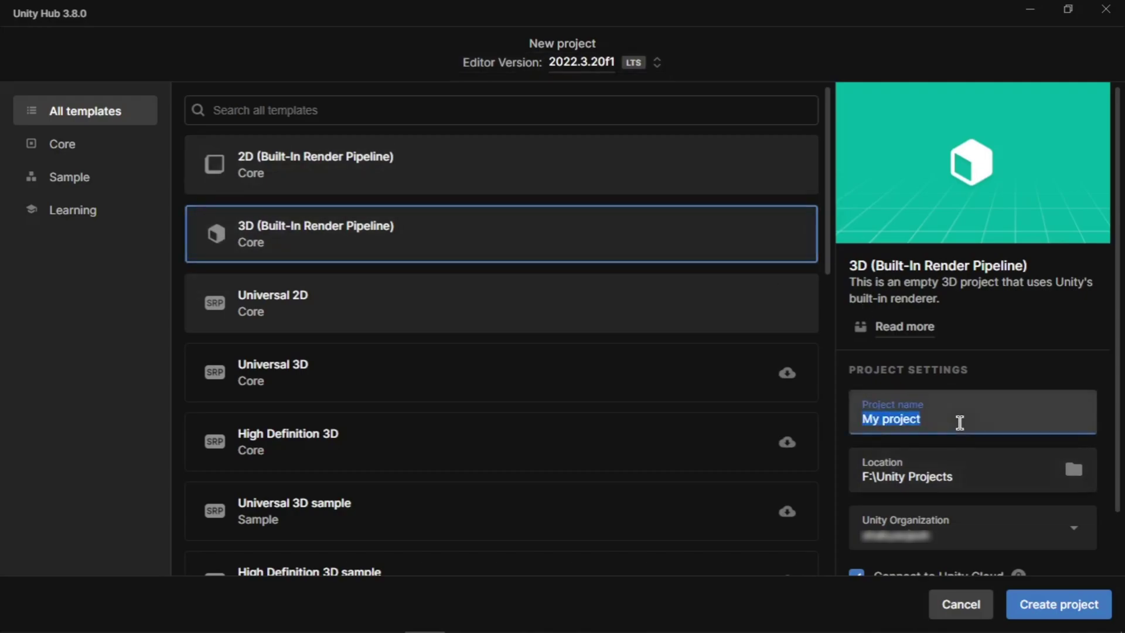
pyautogui.write('Youtube - Terrain')
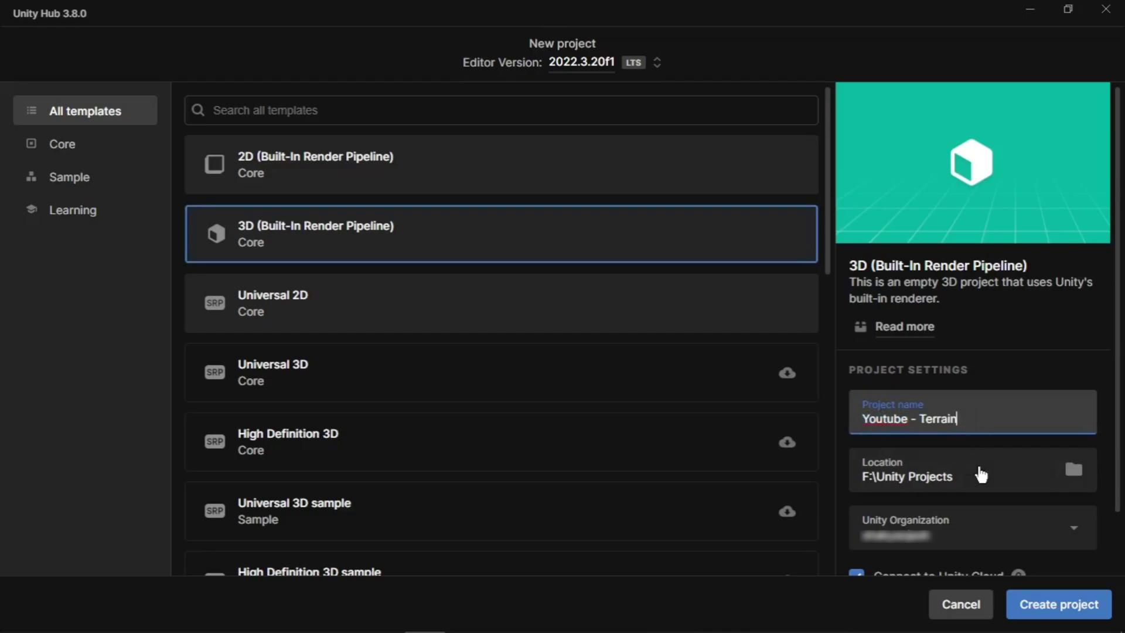
pyautogui.click(1037, 610)
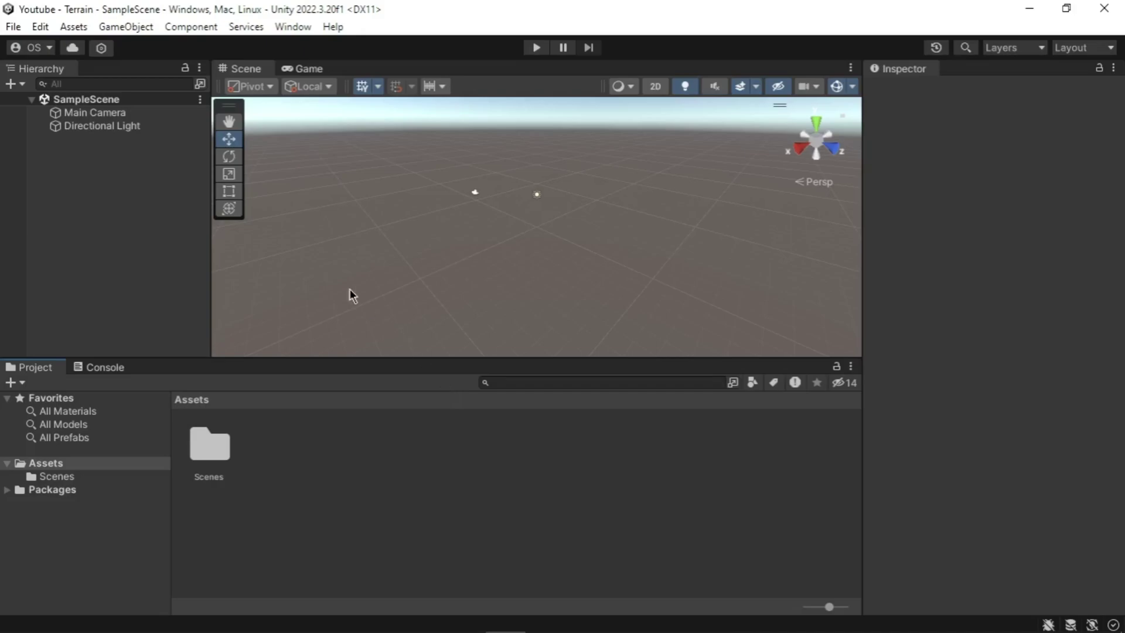
# Add a Terrain via GameObject > 3D Object > Terrain and frame it up close in the view
pyautogui.click(126, 27)
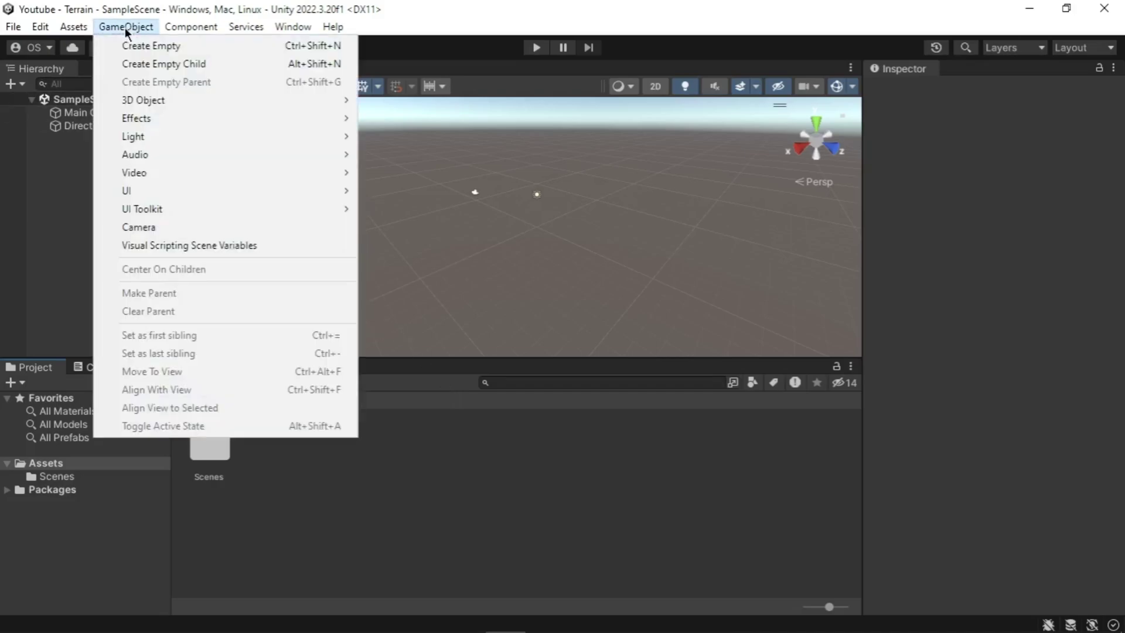
pyautogui.moveTo(150, 102)
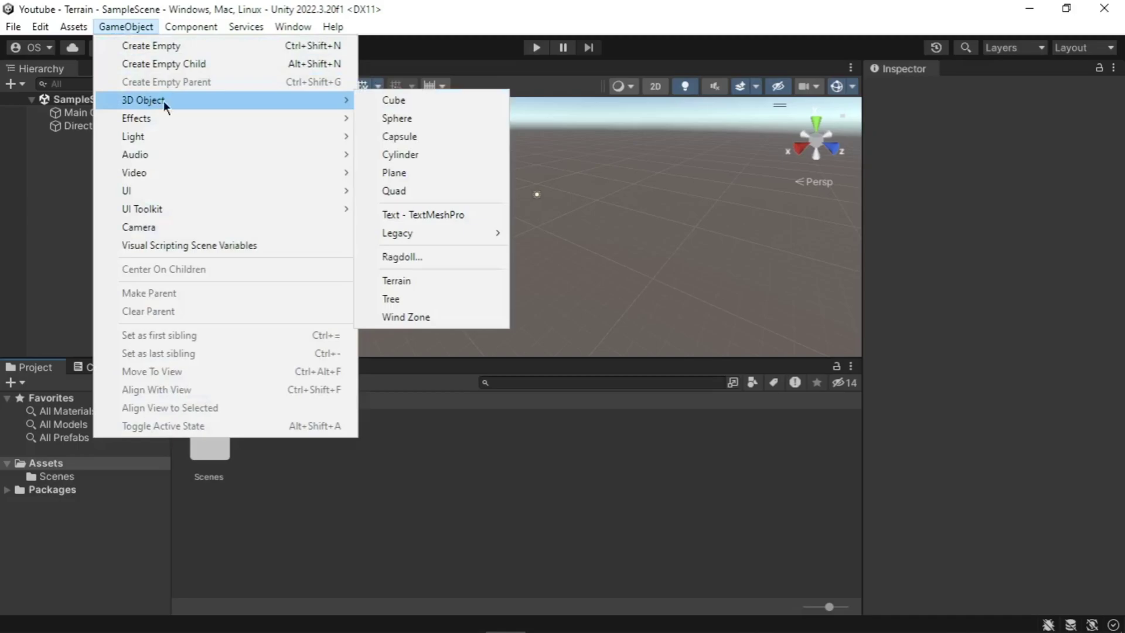
pyautogui.click(430, 274)
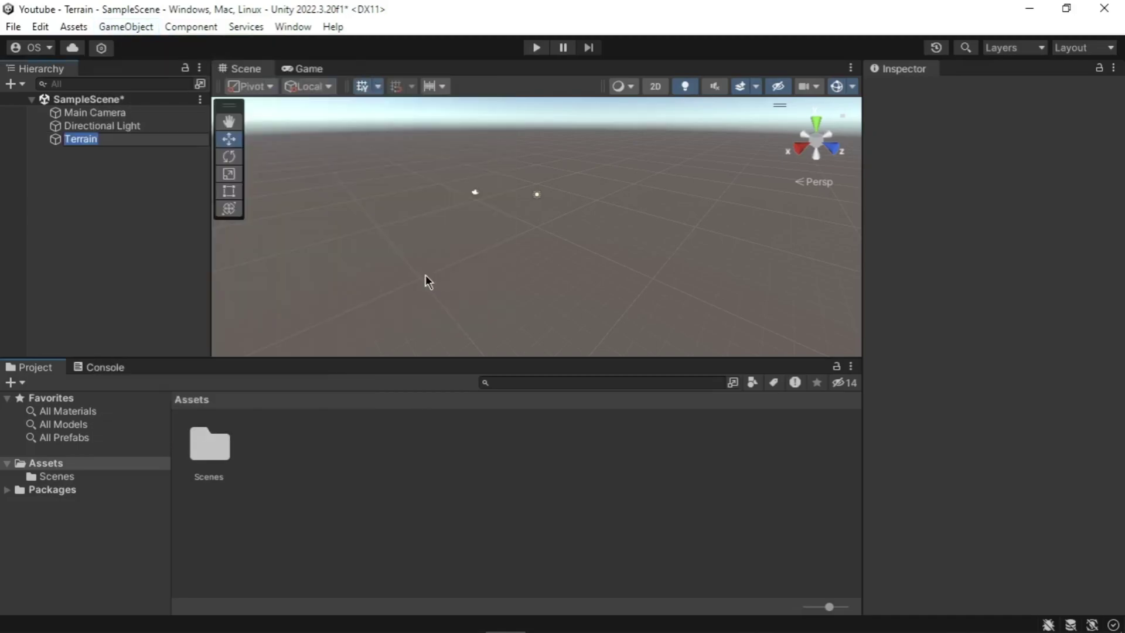
pyautogui.press('f')
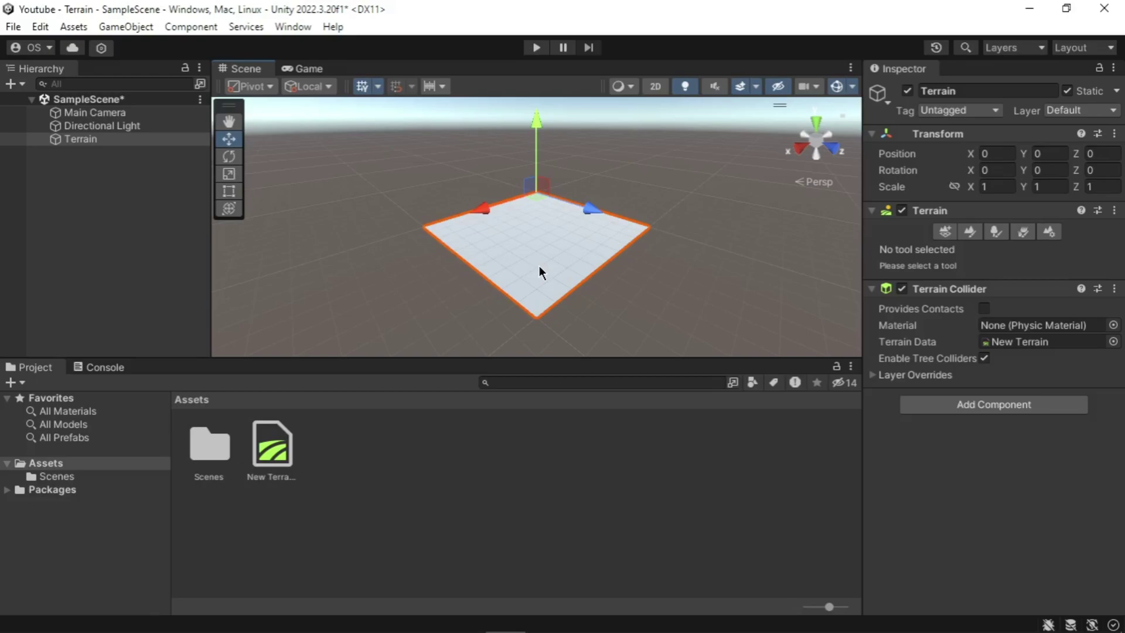
pyautogui.scroll(5, 542, 278)
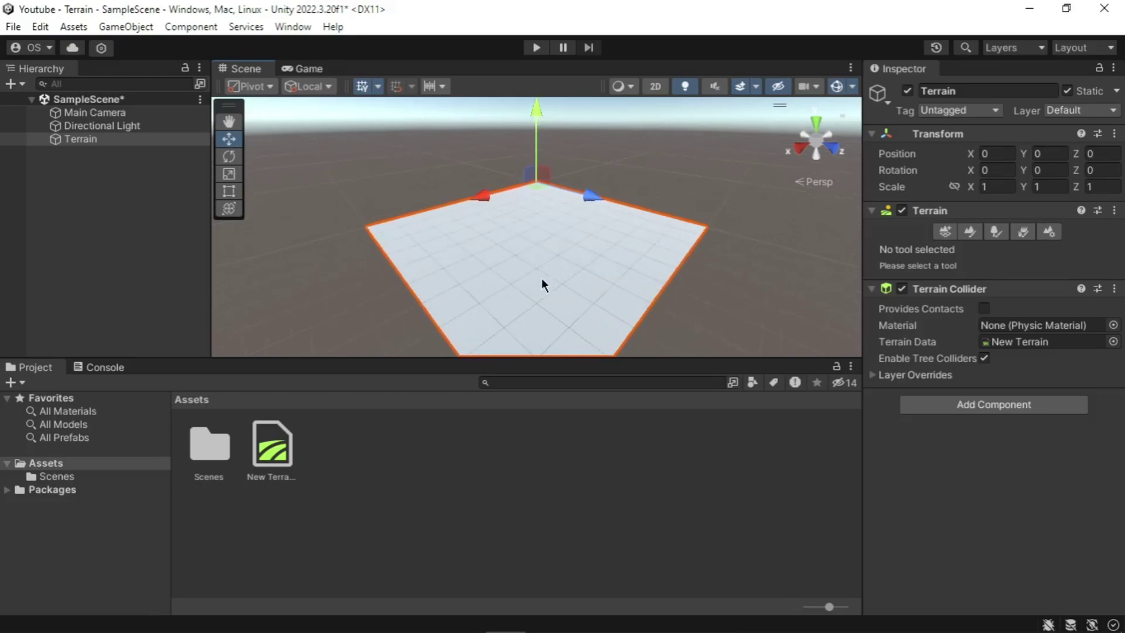
pyautogui.scroll(2, 541, 279)
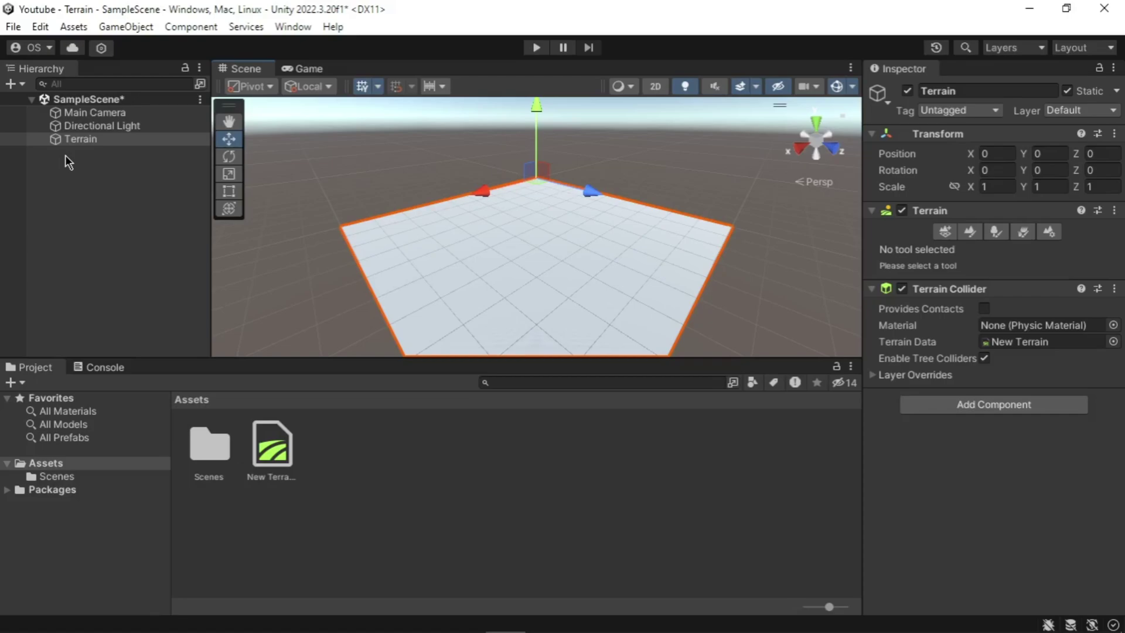
# Reselect the Terrain in the Hierarchy and save SampleScene with Ctrl+S
pyautogui.click(106, 141)
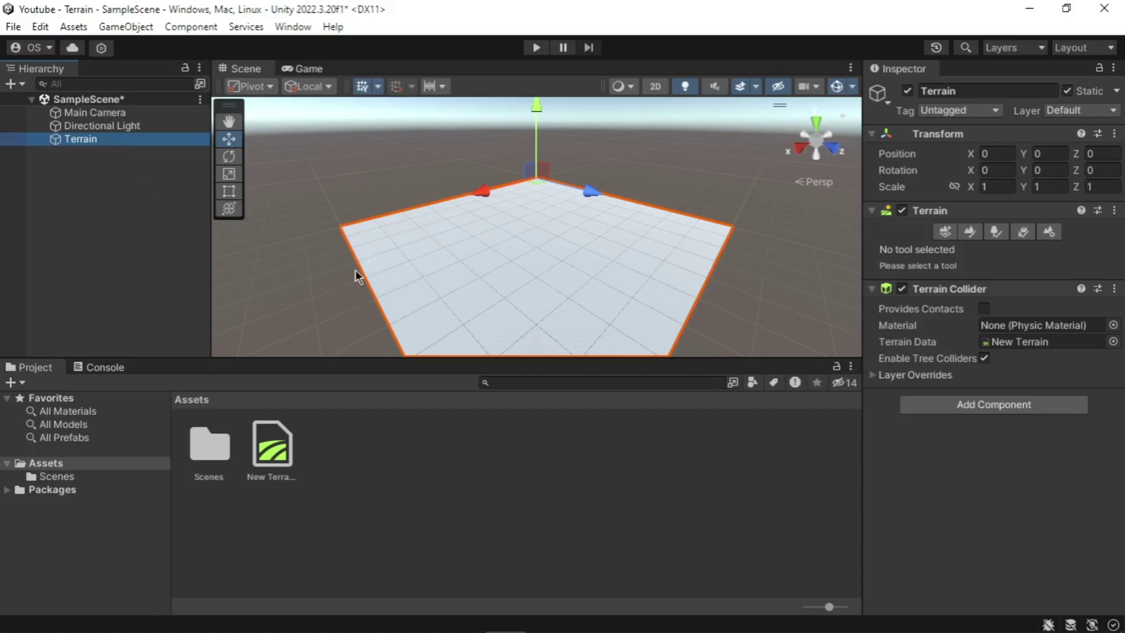
pyautogui.click(300, 285)
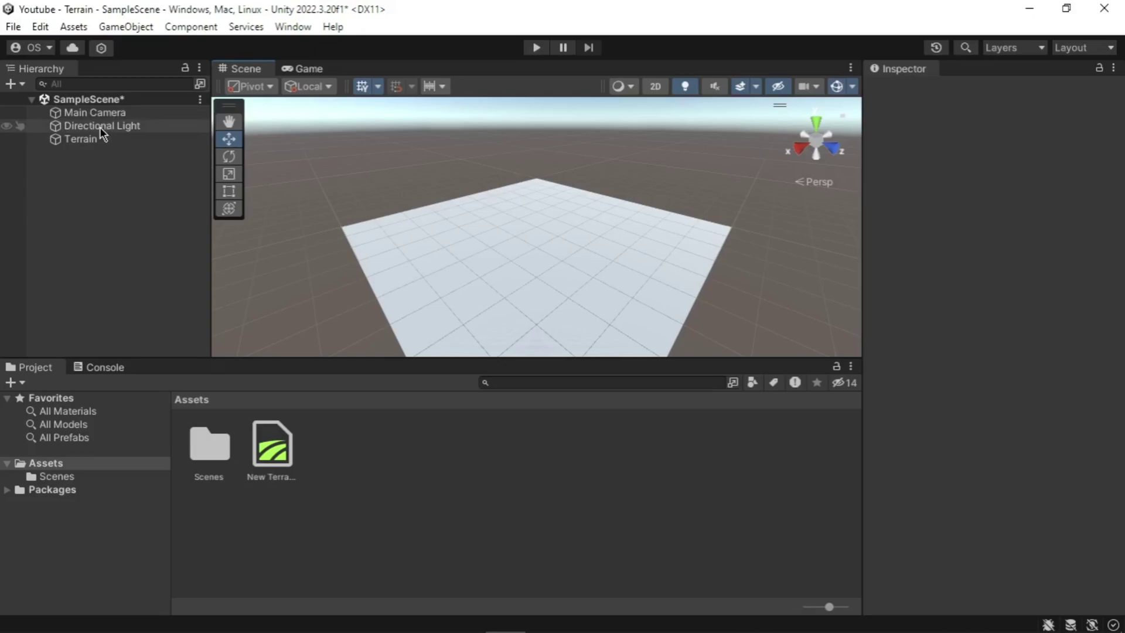
pyautogui.click(97, 142)
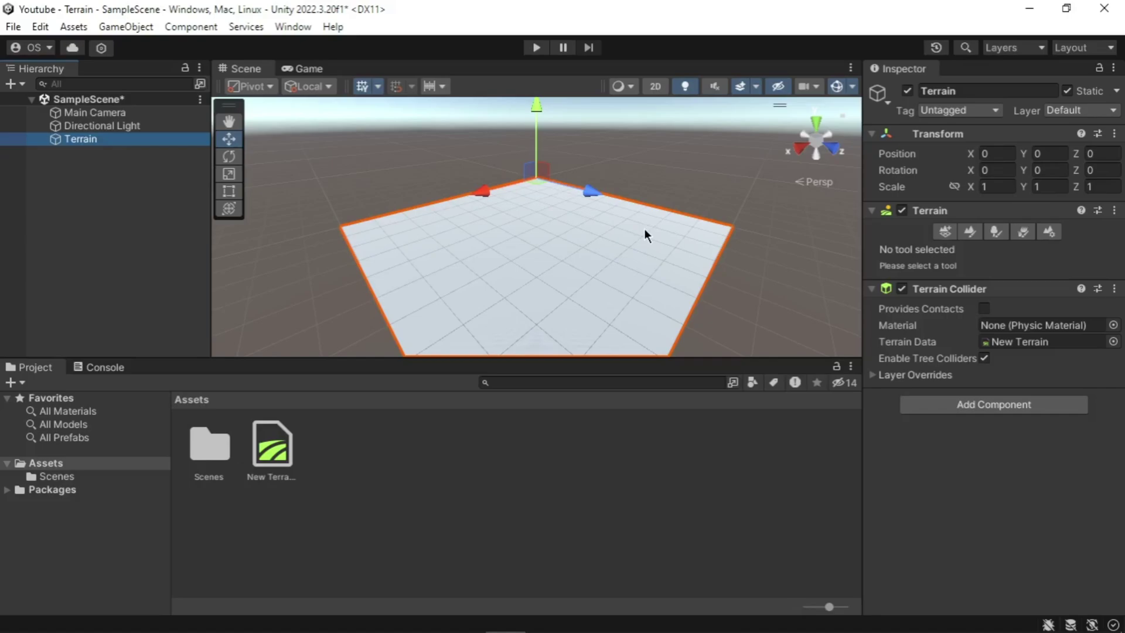
pyautogui.hotkey('ctrl', 's')
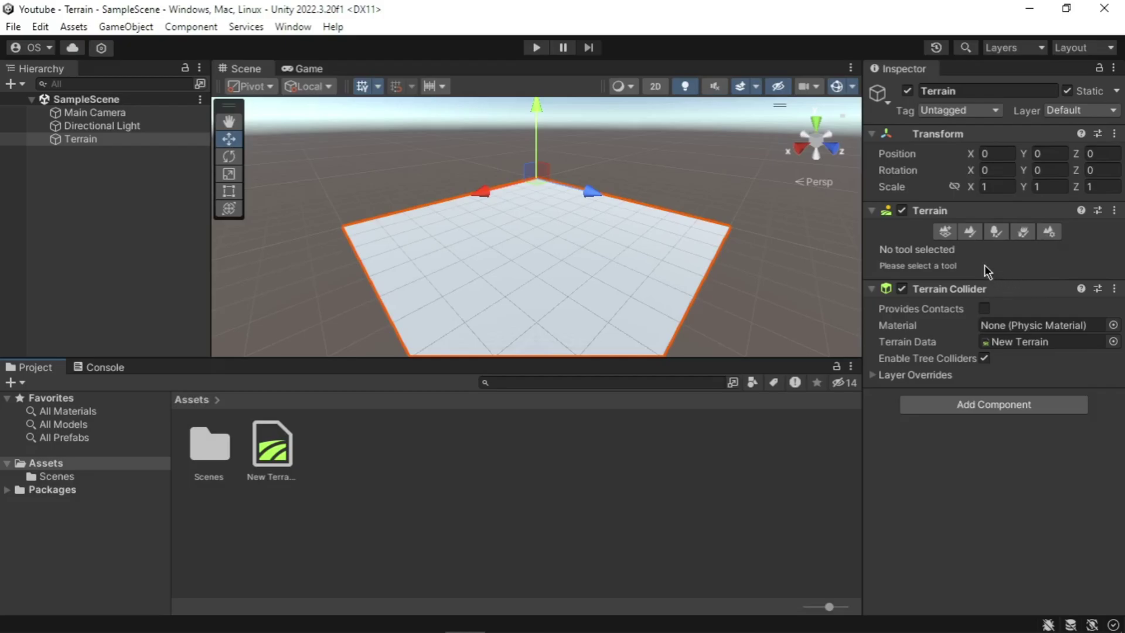
# Switch the Terrain inspector to Paint Terrain, keeping the Smooth Height tool
pyautogui.click(970, 232)
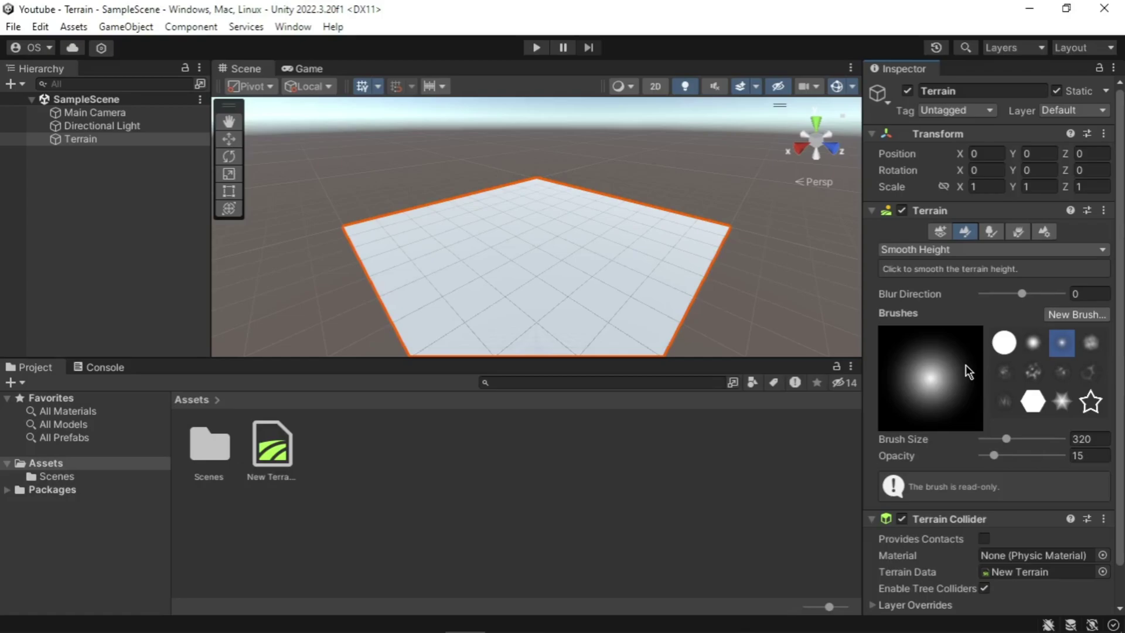
pyautogui.click(961, 250)
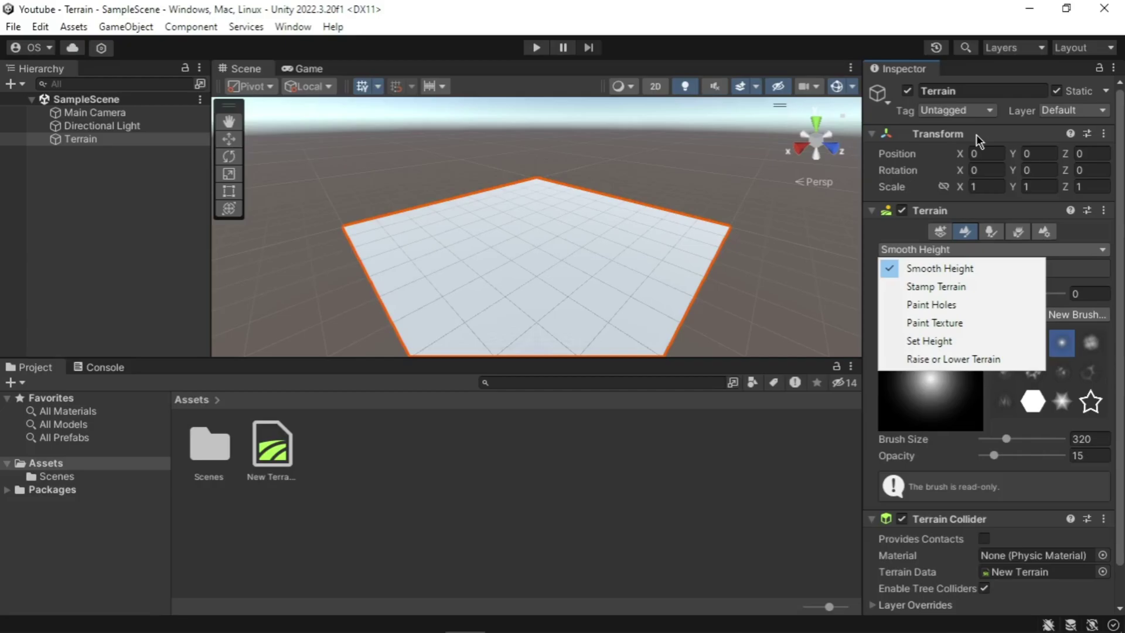
pyautogui.click(530, 273)
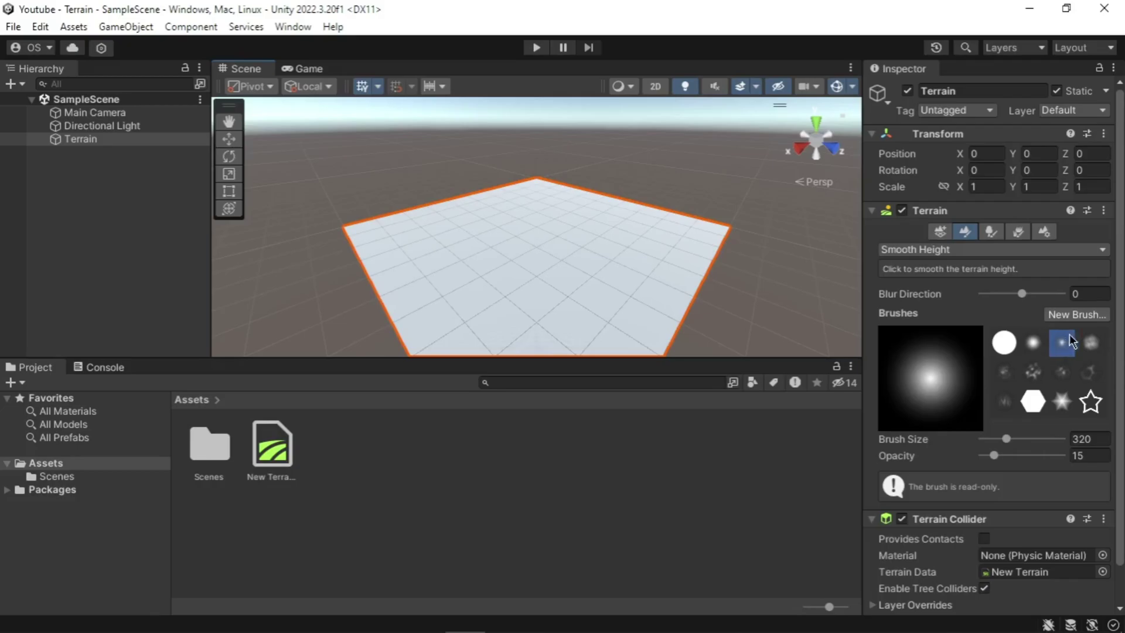
pyautogui.click(1045, 232)
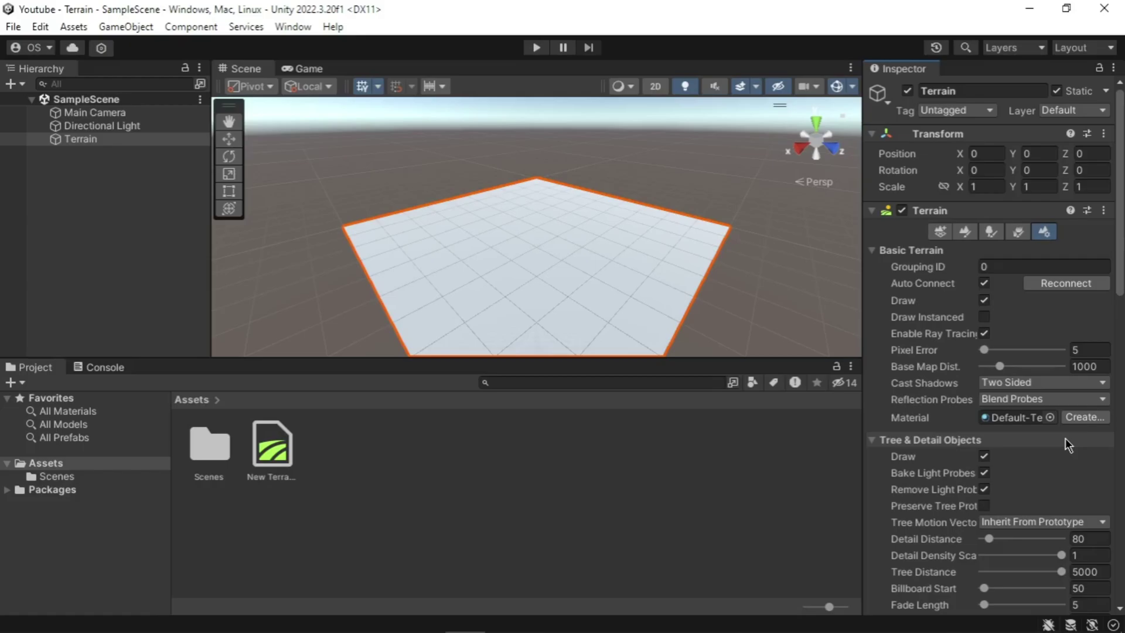
pyautogui.scroll(-15, 1066, 438)
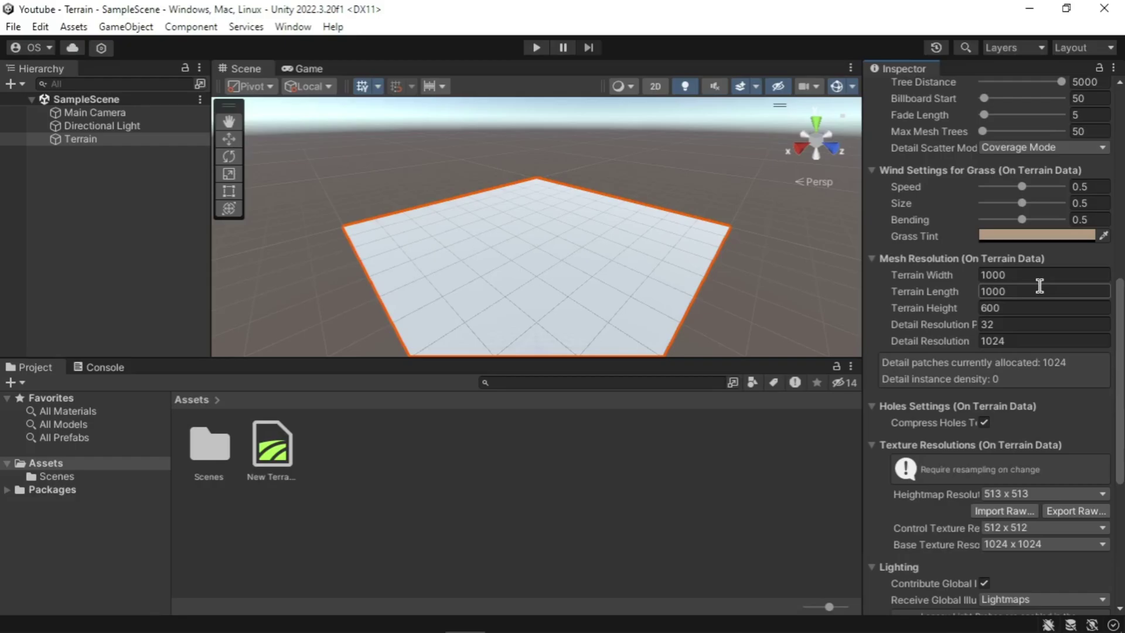
pyautogui.scroll(10, 1026, 328)
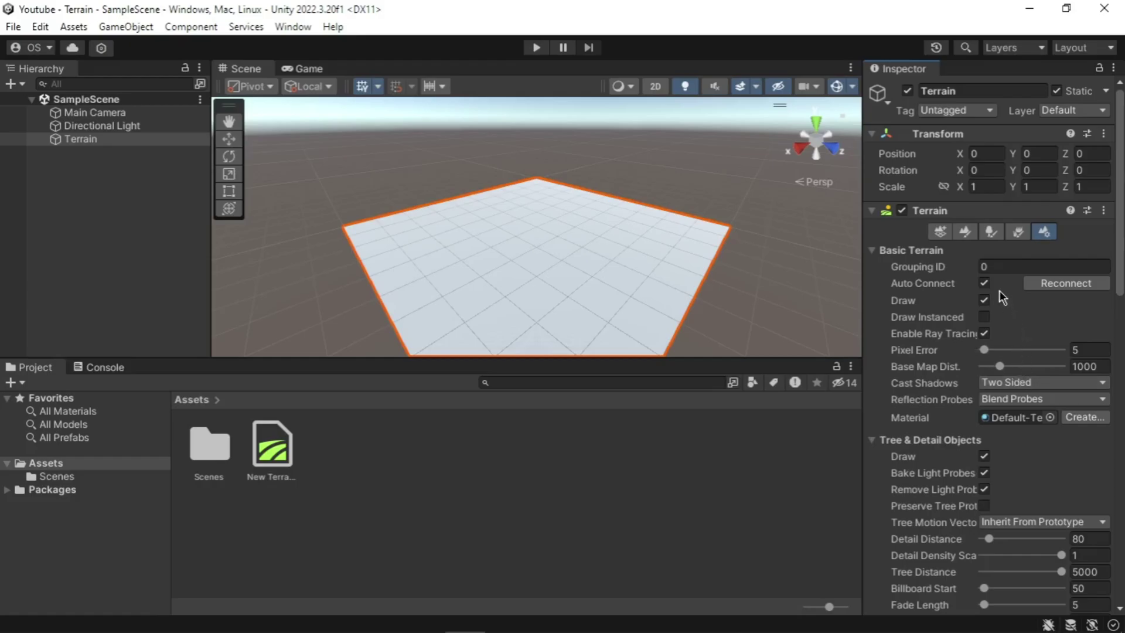
pyautogui.click(964, 232)
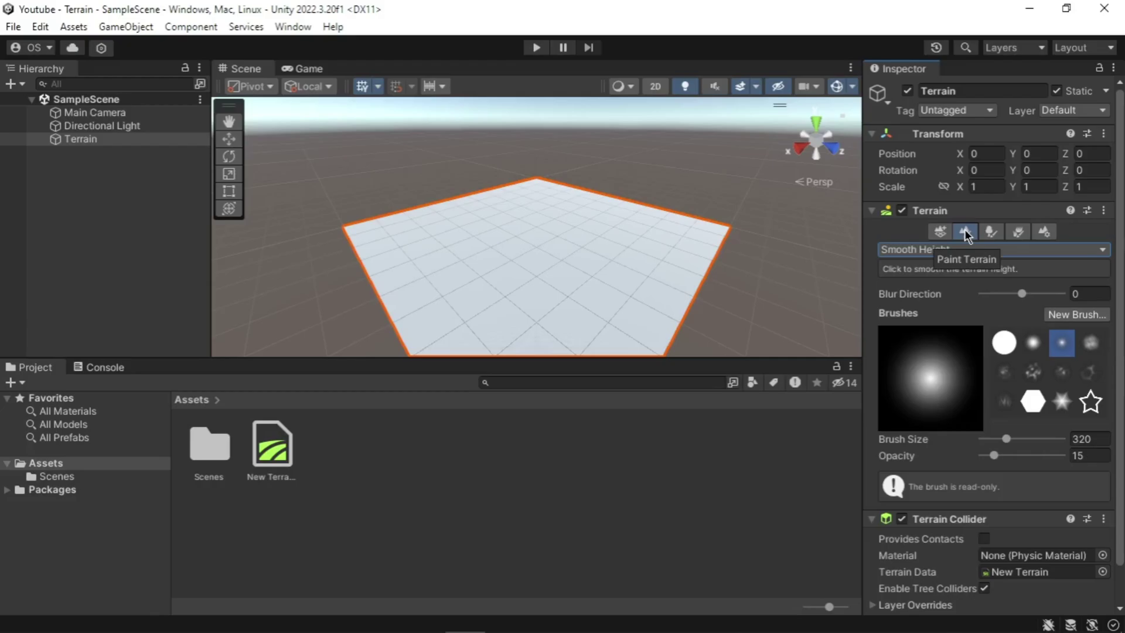
# Switch the terrain tool to Set Height and enter a target height of 30
pyautogui.click(961, 249)
pyautogui.click(937, 299)
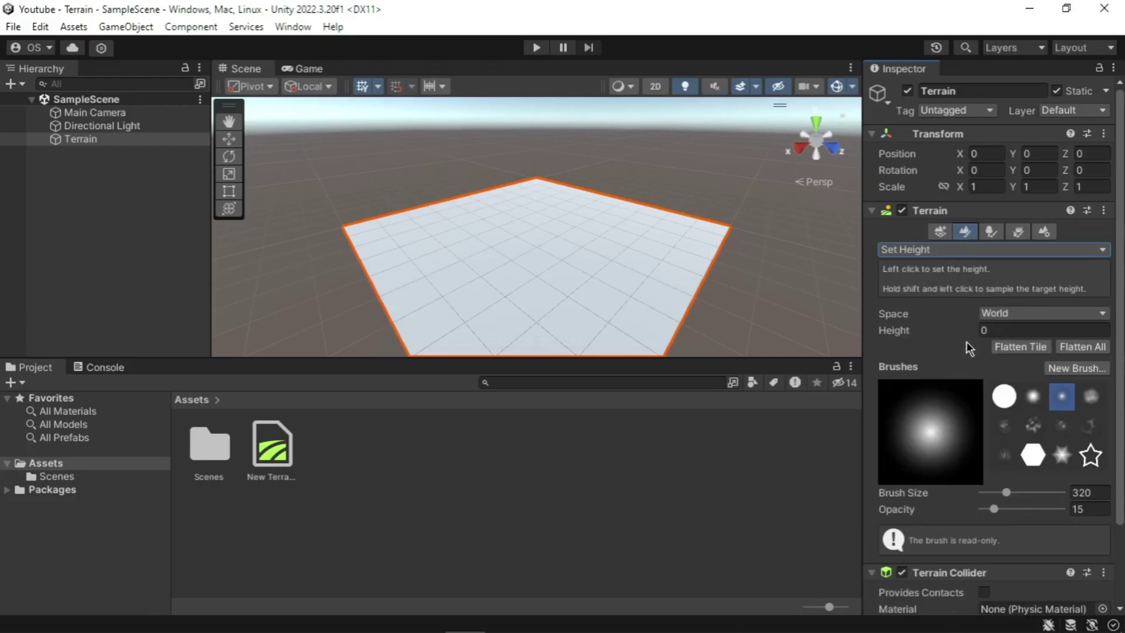
pyautogui.click(996, 329)
pyautogui.write('30')
pyautogui.click(1034, 347)
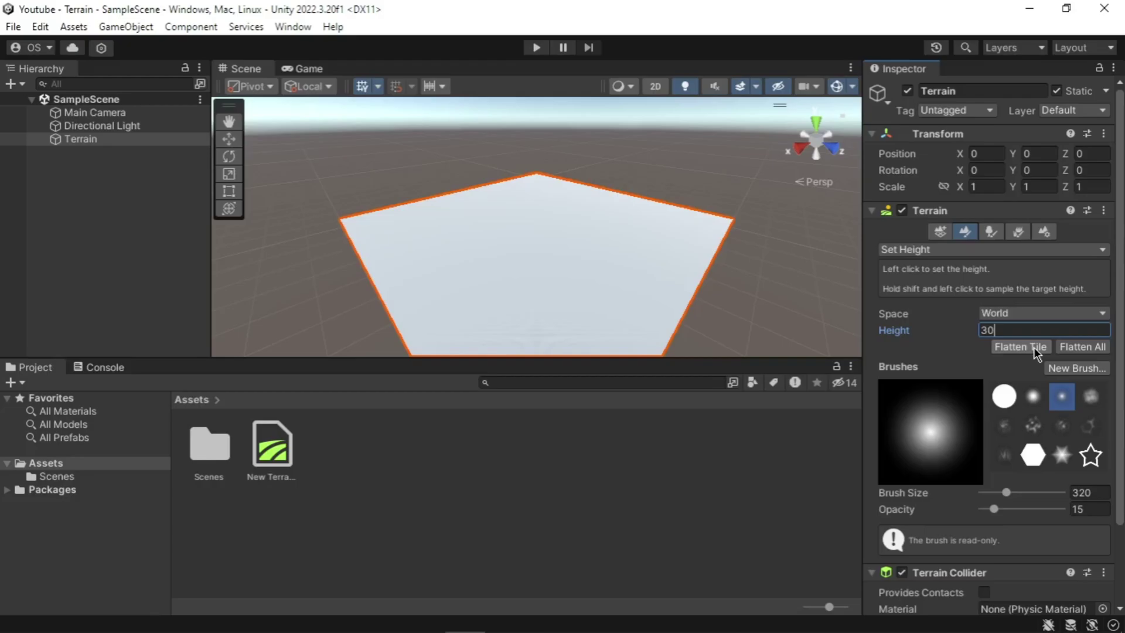
# Use Raise or Lower Terrain with the soft wide-falloff brush at size 100, opacity 75
pyautogui.click(1007, 255)
pyautogui.click(984, 362)
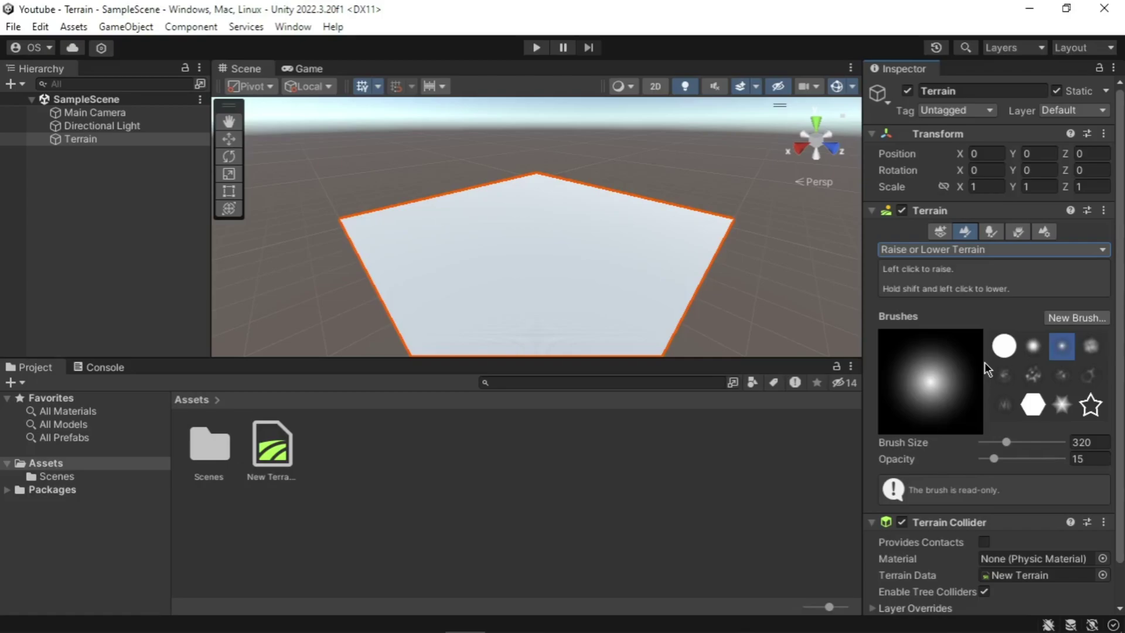
pyautogui.click(1035, 346)
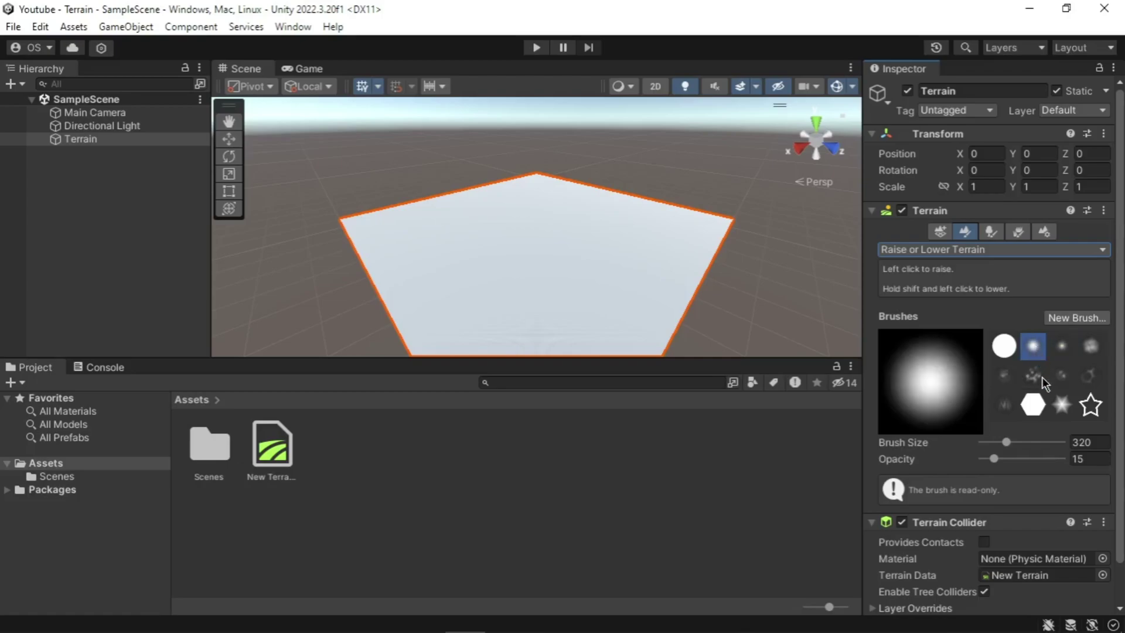
pyautogui.click(1084, 442)
pyautogui.write('100')
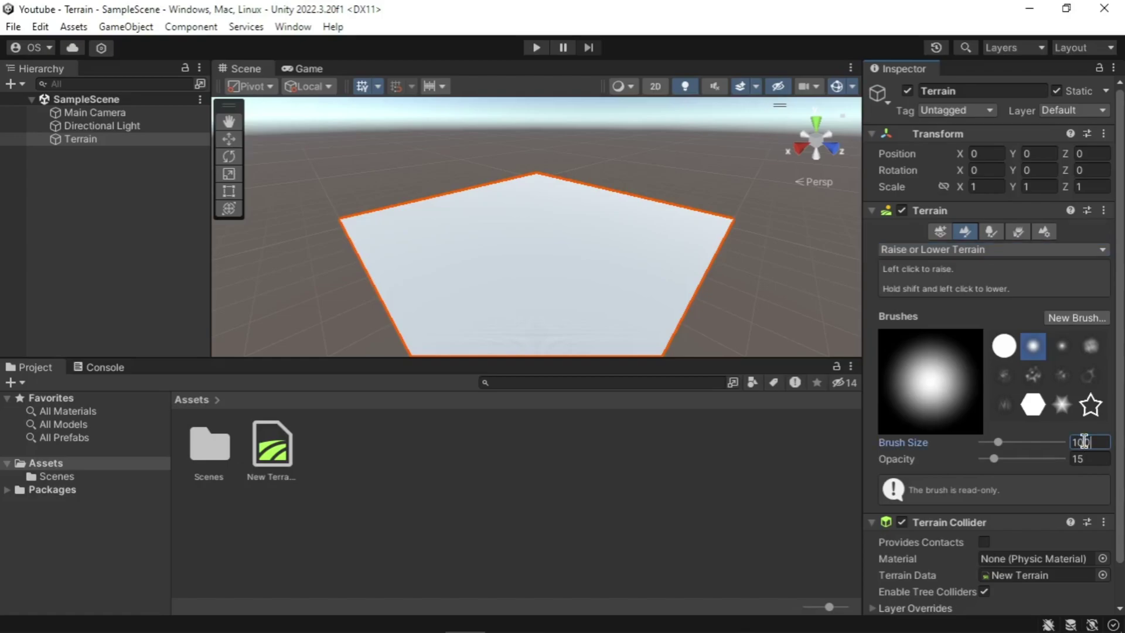
pyautogui.click(1089, 459)
pyautogui.write('75')
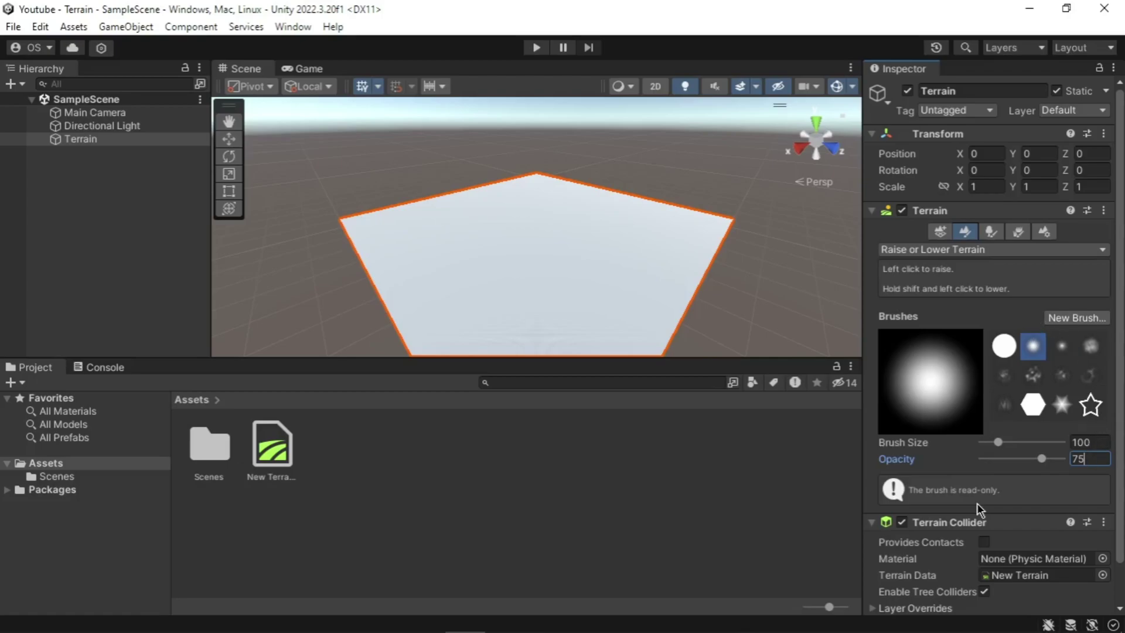
# From top view, raise ridges along the terrain's edges and across its surface
pyautogui.click(818, 126)
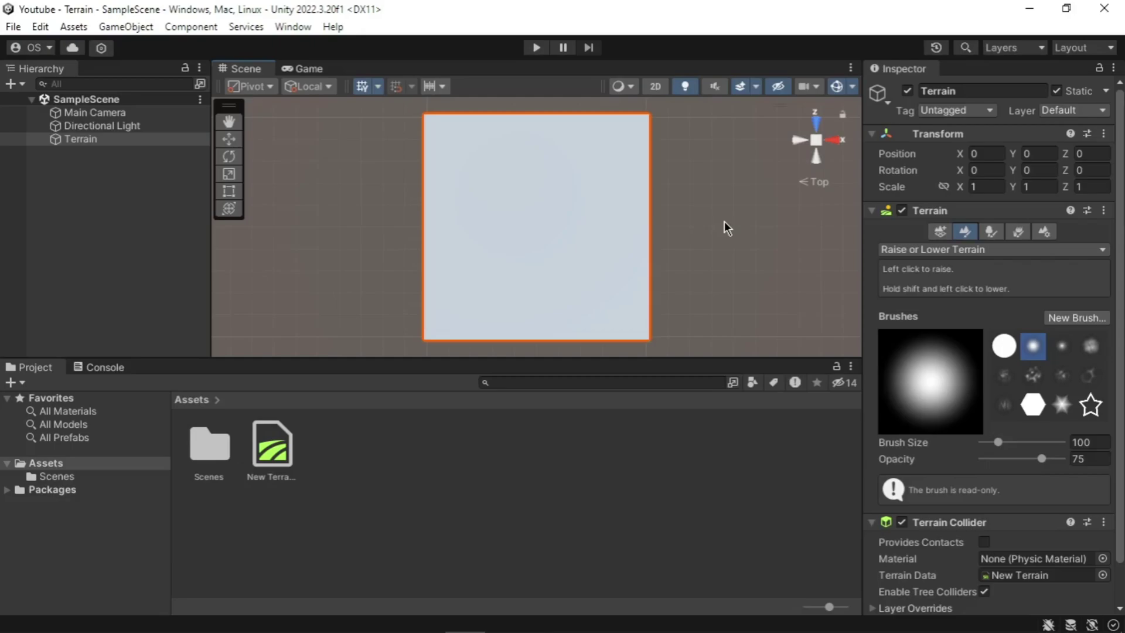
pyautogui.moveTo(646, 123)
pyautogui.mouseDown()
pyautogui.moveTo(646, 324)
pyautogui.moveTo(569, 339)
pyautogui.moveTo(466, 337)
pyautogui.moveTo(431, 289)
pyautogui.moveTo(435, 121)
pyautogui.moveTo(635, 125)
pyautogui.mouseUp()
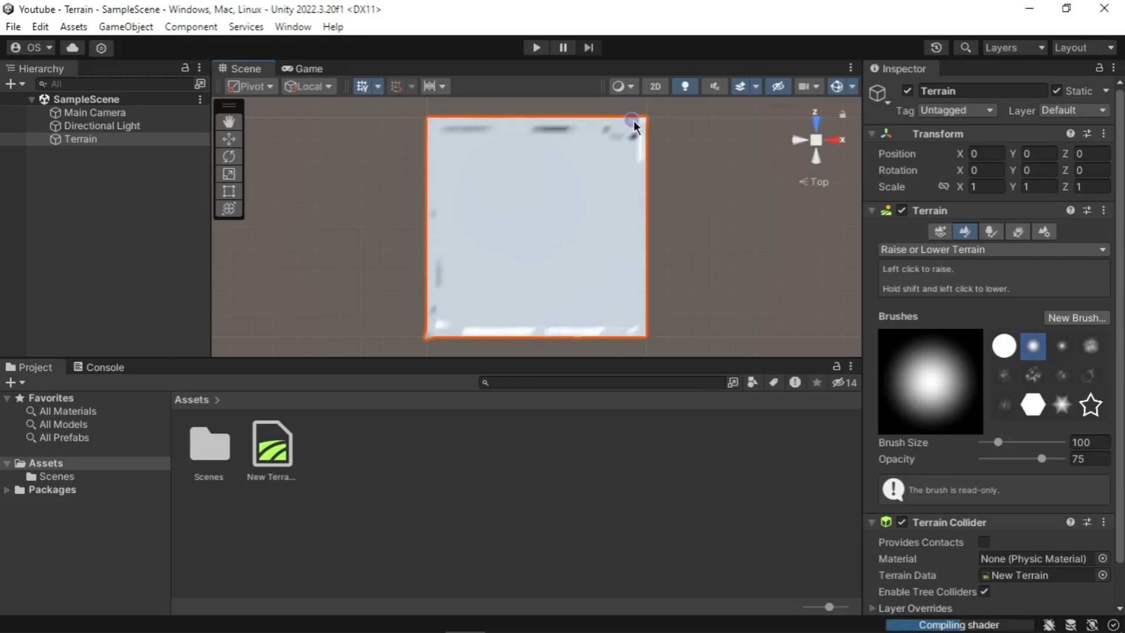
pyautogui.moveTo(442, 279)
pyautogui.mouseDown()
pyautogui.moveTo(439, 223)
pyautogui.moveTo(557, 323)
pyautogui.moveTo(636, 320)
pyautogui.moveTo(513, 332)
pyautogui.moveTo(629, 338)
pyautogui.moveTo(432, 152)
pyautogui.moveTo(430, 259)
pyautogui.moveTo(441, 242)
pyautogui.moveTo(625, 338)
pyautogui.moveTo(648, 236)
pyautogui.moveTo(597, 118)
pyautogui.mouseUp()
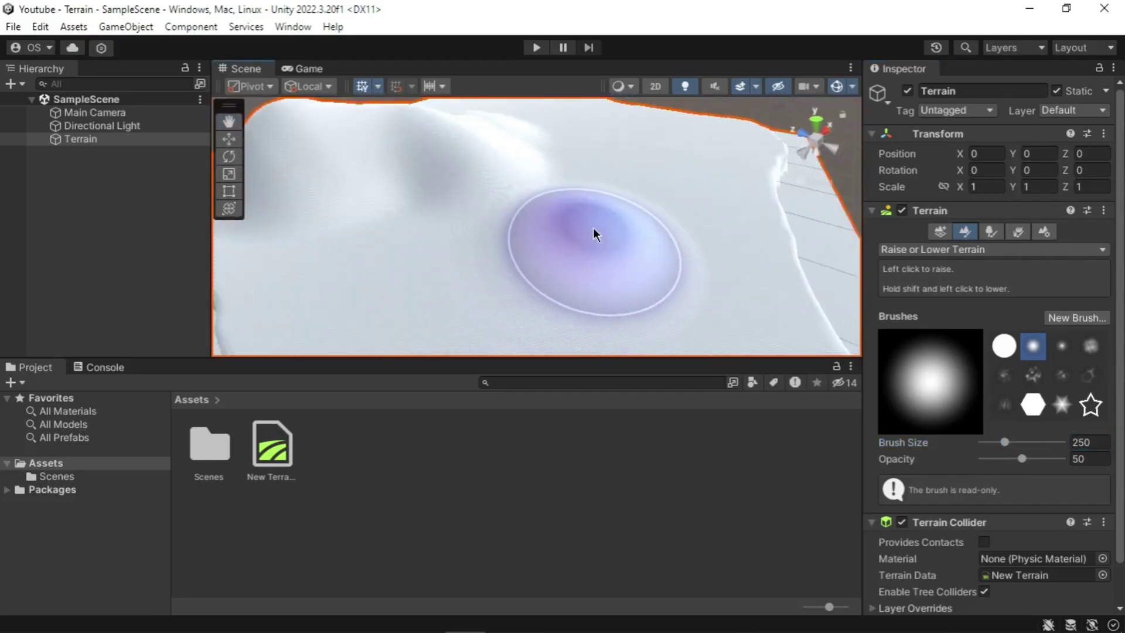
# Switch to Smooth Height and brush over the hills to soften their slopes
pyautogui.moveTo(593, 234)
pyautogui.mouseDown(button='right')
pyautogui.moveTo(653, 253)
pyautogui.moveTo(509, 226)
pyautogui.moveTo(592, 228)
pyautogui.moveTo(545, 245)
pyautogui.moveTo(668, 259)
pyautogui.moveTo(606, 213)
pyautogui.moveTo(713, 221)
pyautogui.moveTo(566, 320)
pyautogui.moveTo(610, 254)
pyautogui.moveTo(610, 226)
pyautogui.moveTo(469, 311)
pyautogui.moveTo(525, 269)
pyautogui.mouseUp(button='right')
pyautogui.click(990, 249)
pyautogui.click(938, 267)
pyautogui.moveTo(595, 298); pyautogui.dragTo(606, 262, button='right')
pyautogui.hotkey('ctrl', 'z')
pyautogui.hotkey('ctrl', 'y')
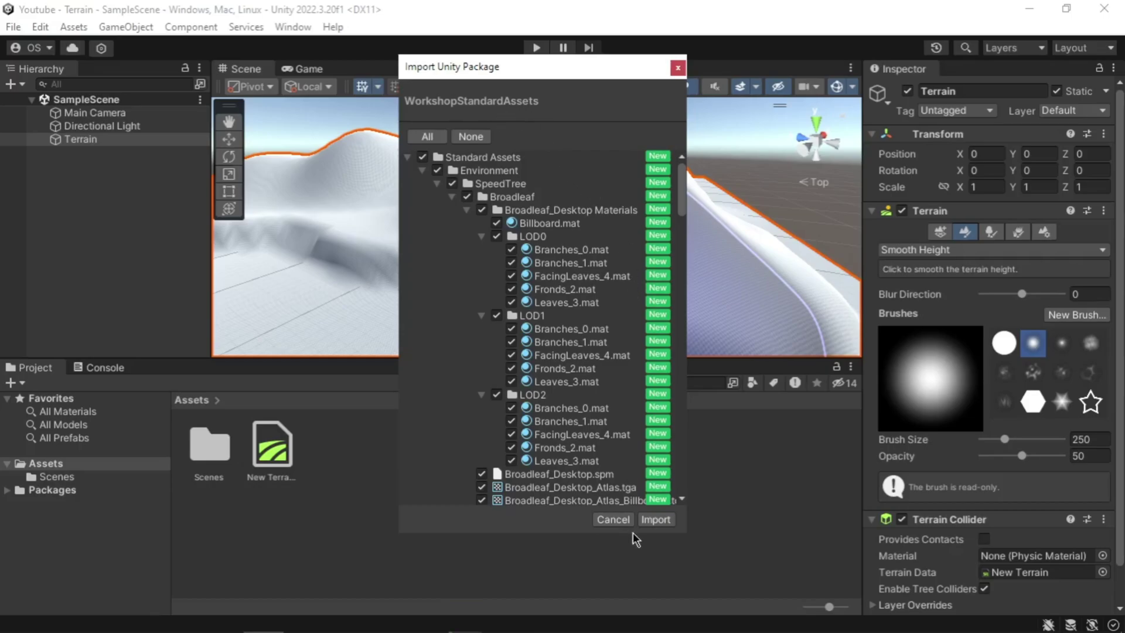
# Import all WorkshopStandardAssets items and answer the new input system warning
pyautogui.click(655, 519)
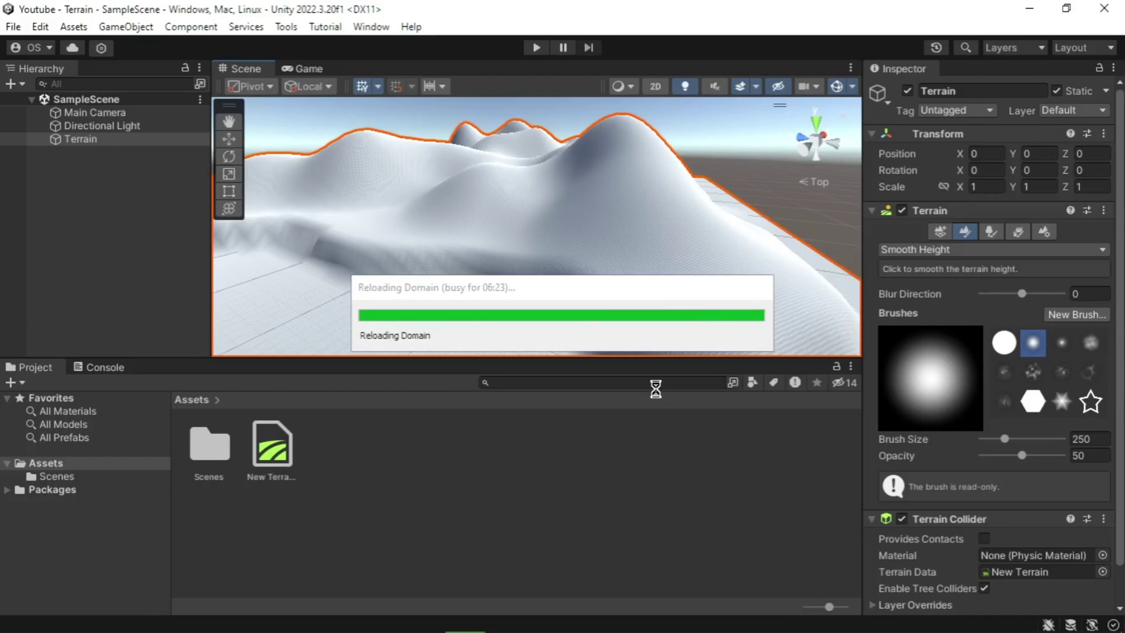
pyautogui.click(666, 368)
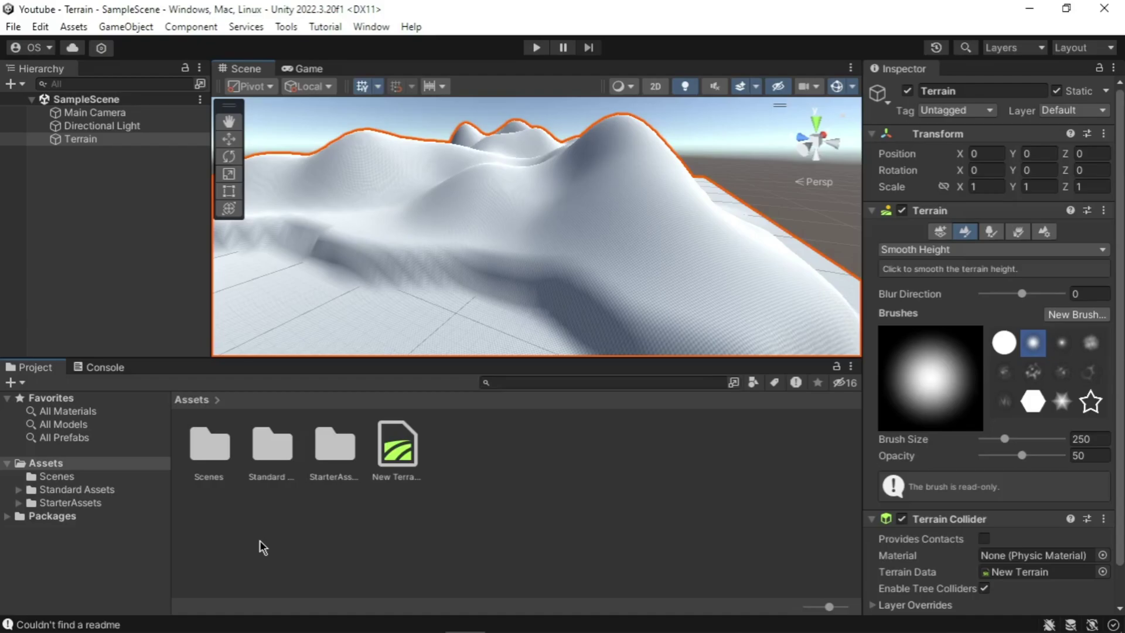
# Browse to Standard Assets > Environment > TerrainAssets > SurfaceTextures, then reselect Terrain
pyautogui.click(18, 489)
pyautogui.click(31, 505)
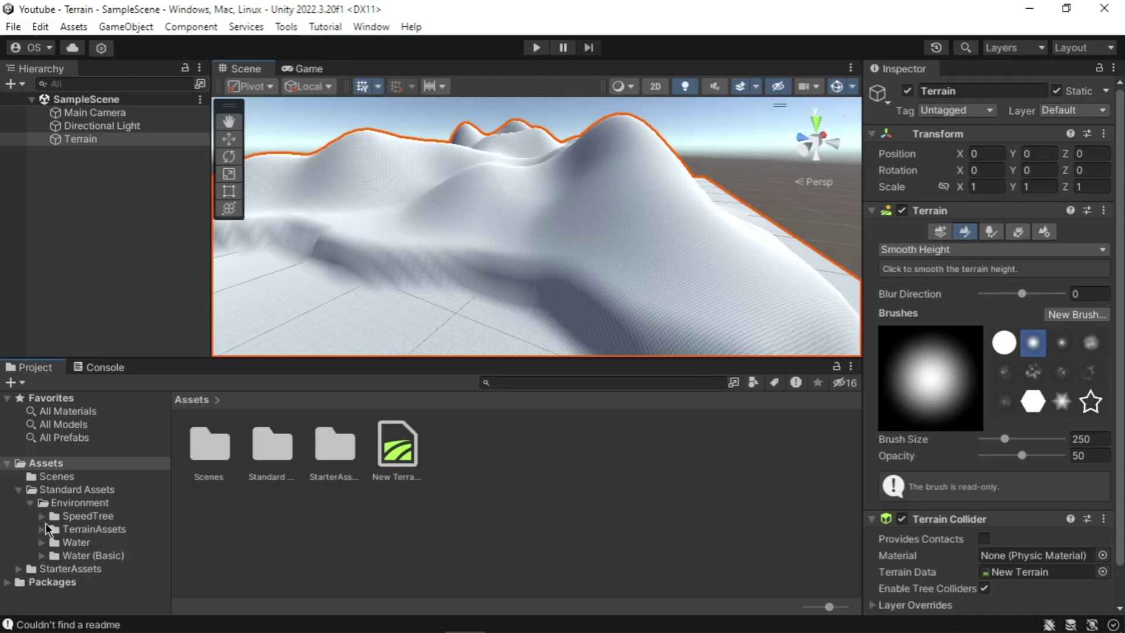
pyautogui.click(42, 529)
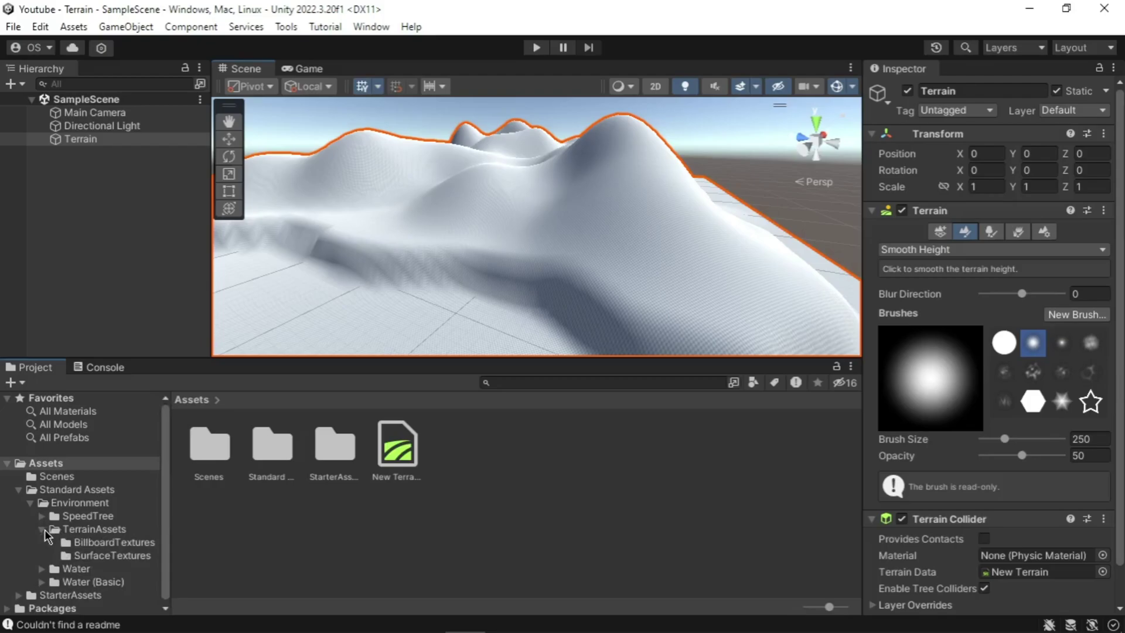
pyautogui.click(72, 556)
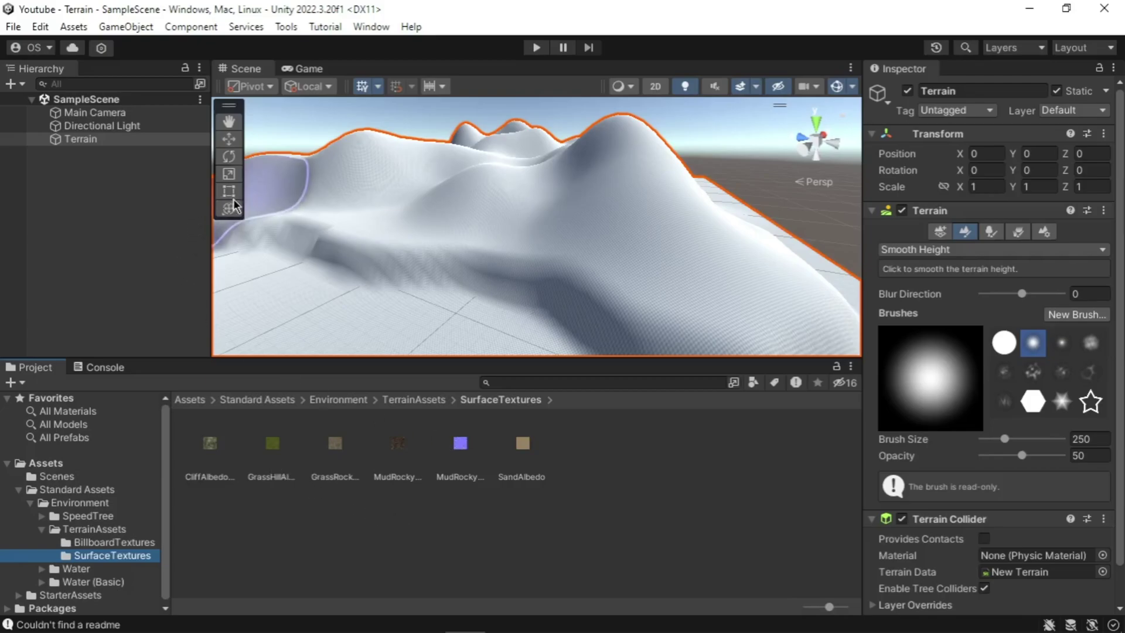
pyautogui.click(124, 140)
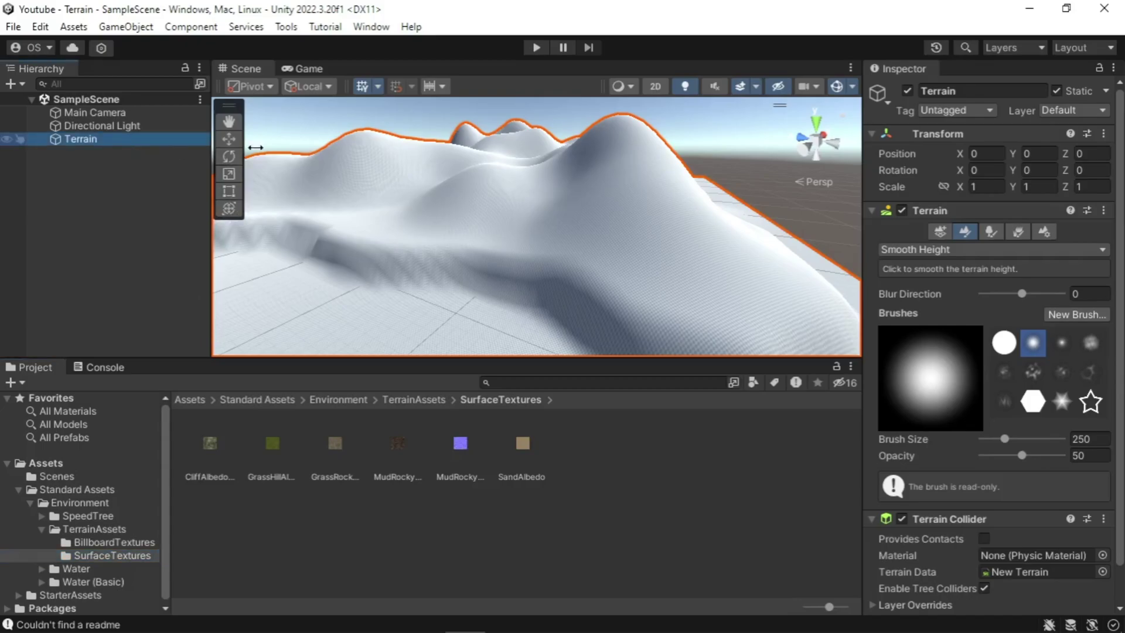
# Switch to Paint Texture and create a new terrain layer using the GrassHill texture
pyautogui.click(952, 247)
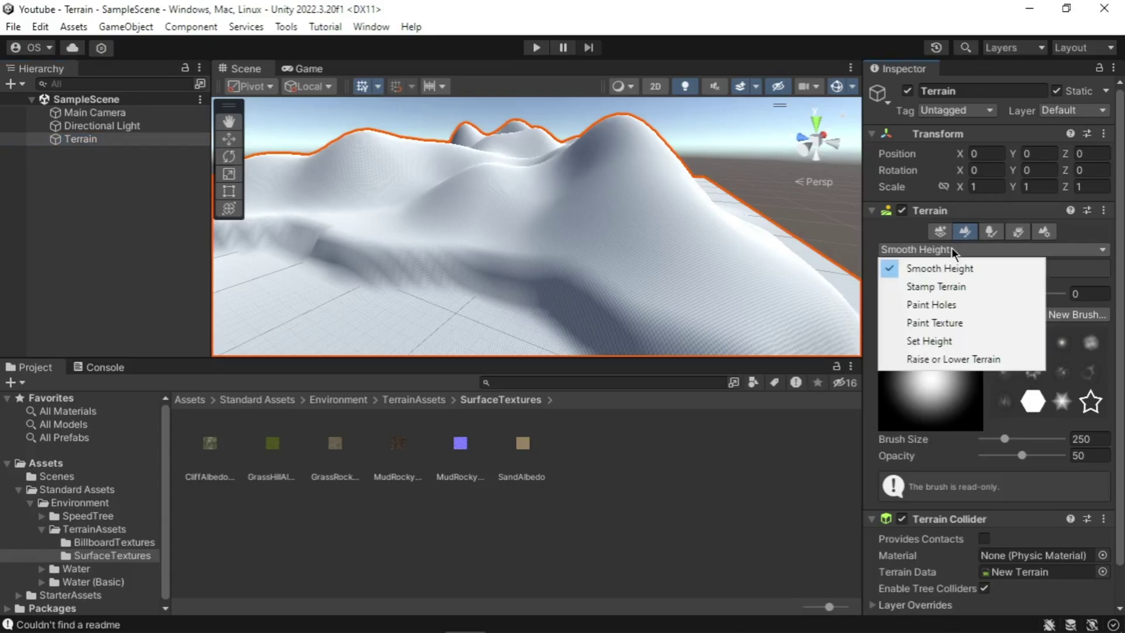
pyautogui.click(964, 322)
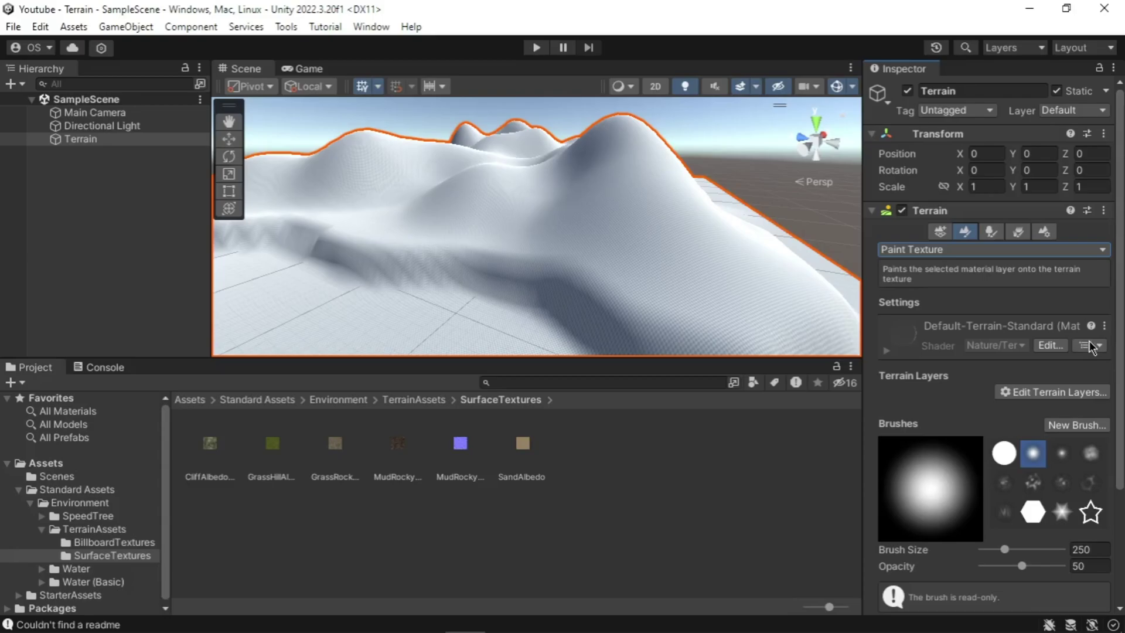
pyautogui.click(1039, 391)
pyautogui.click(1043, 399)
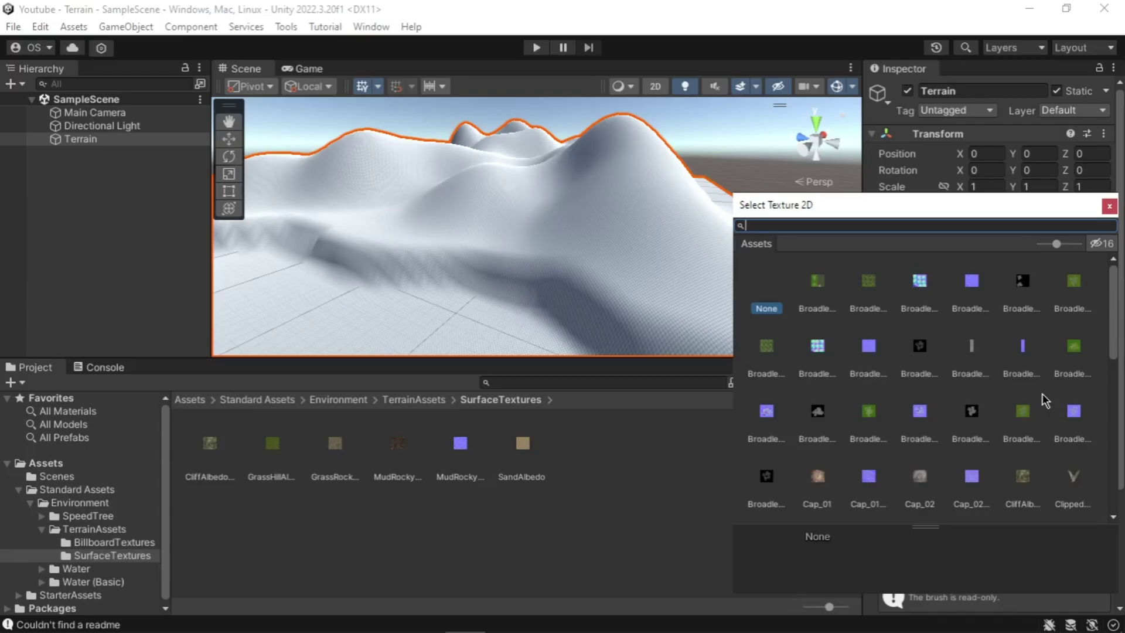
pyautogui.click(932, 225)
pyautogui.write('GrassHill')
pyautogui.doubleClick(815, 293)
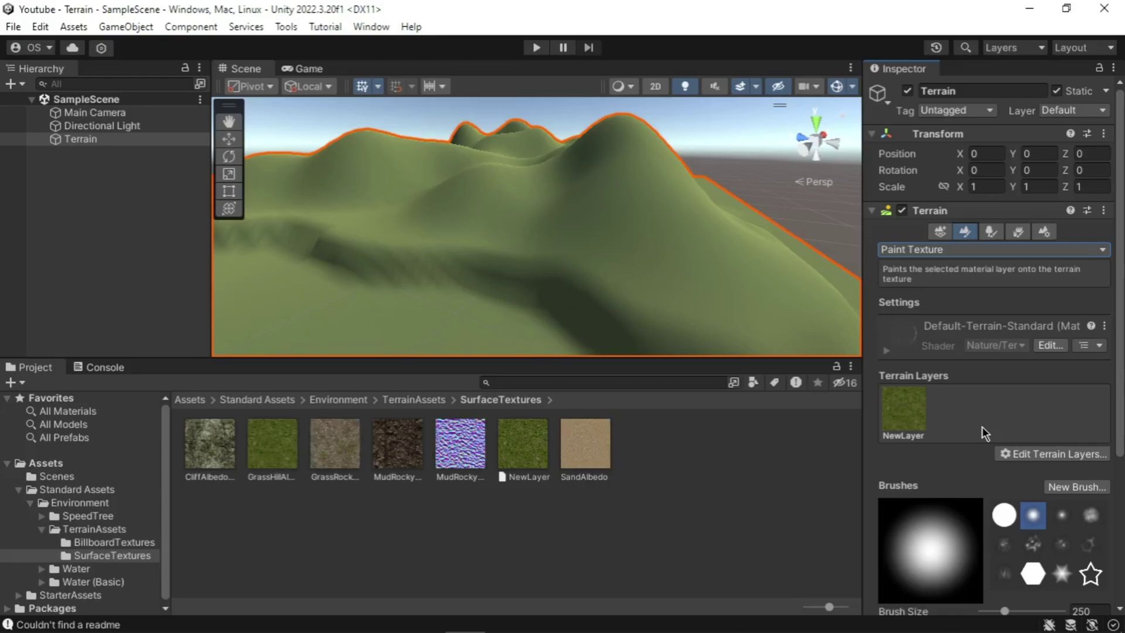
# Create a second terrain layer with the rocky GrassRock texture
pyautogui.click(1019, 455)
pyautogui.click(1032, 460)
pyautogui.write('Grass')
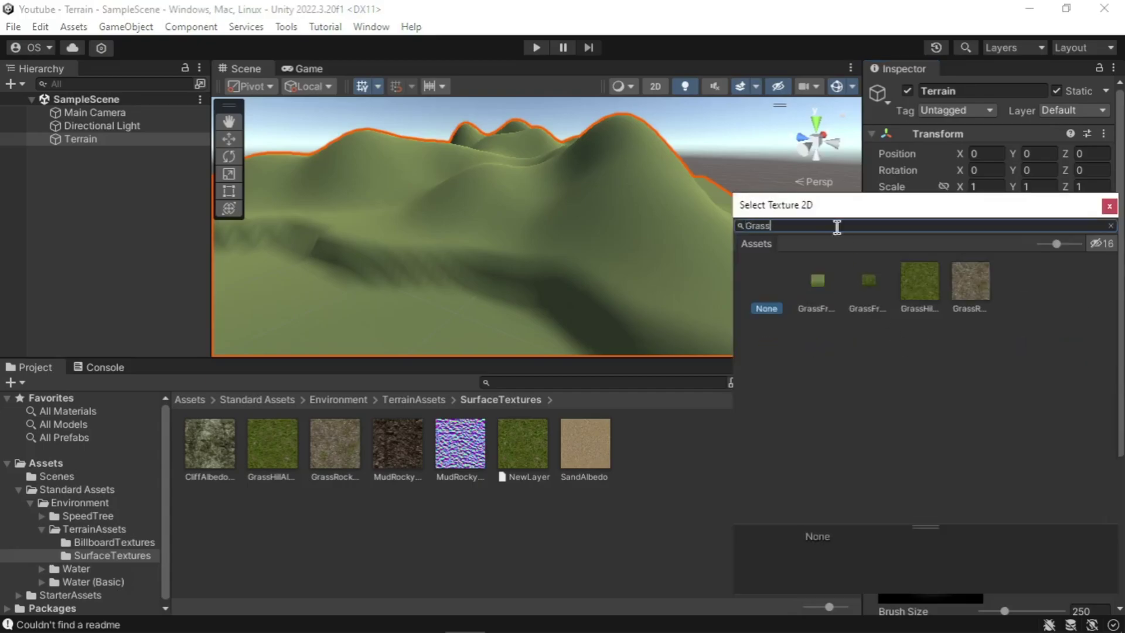
pyautogui.doubleClick(810, 290)
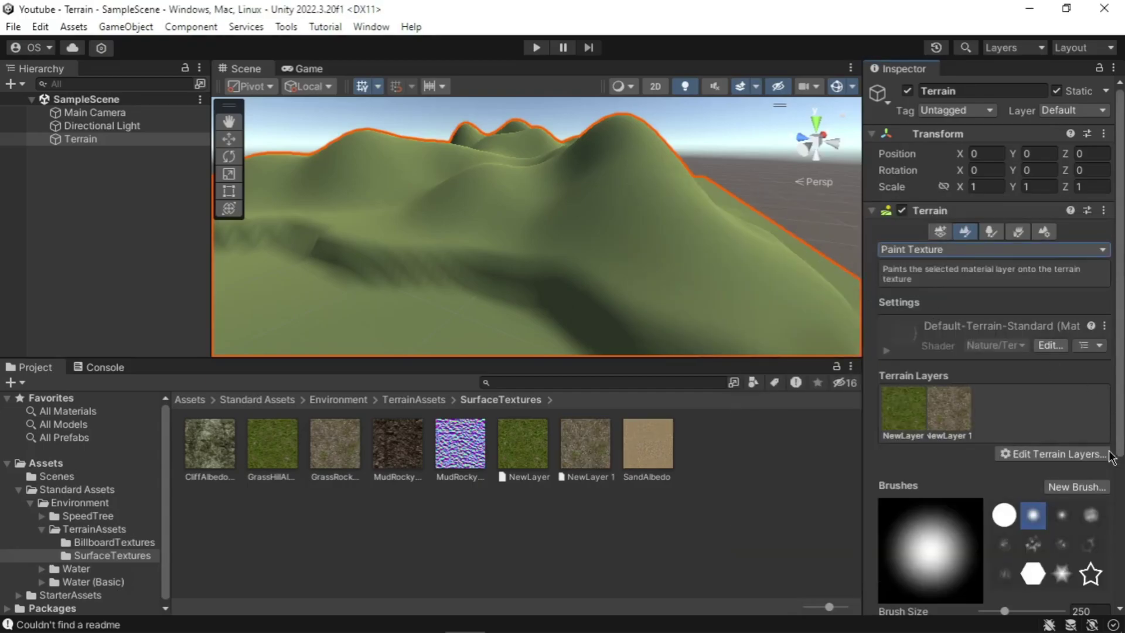
# Create a third terrain layer with the SandAlbedo texture and frame the terrain
pyautogui.click(1053, 456)
pyautogui.click(1053, 457)
pyautogui.write('Sand')
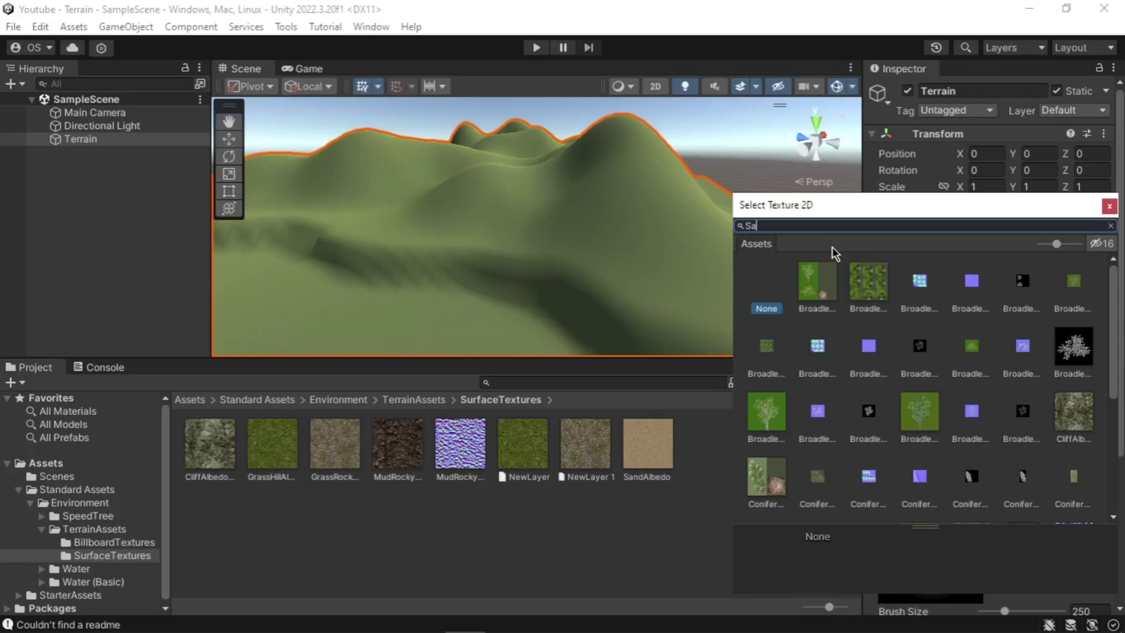
pyautogui.doubleClick(817, 290)
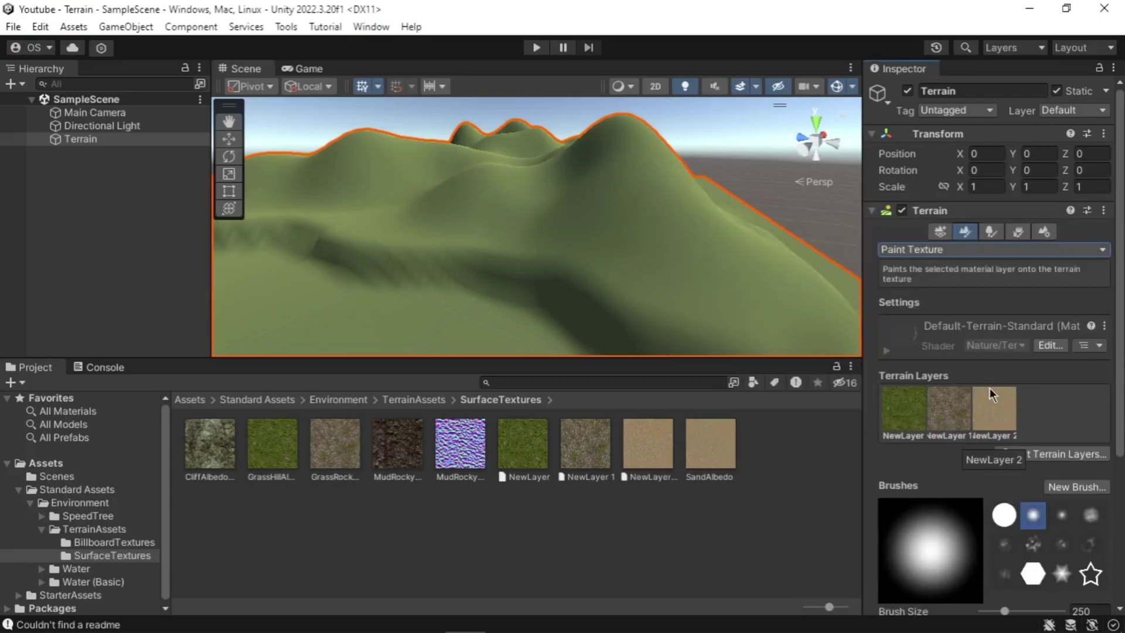
pyautogui.press('f')
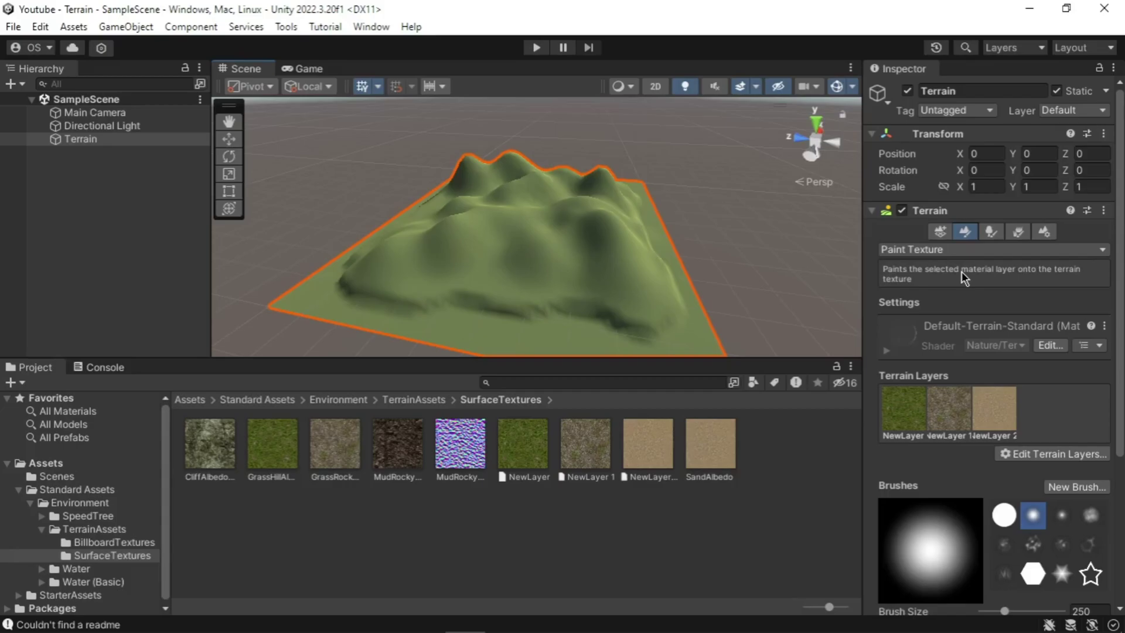
# Select the sand layer NewLayer 2 and set the brush size to 60
pyautogui.click(994, 428)
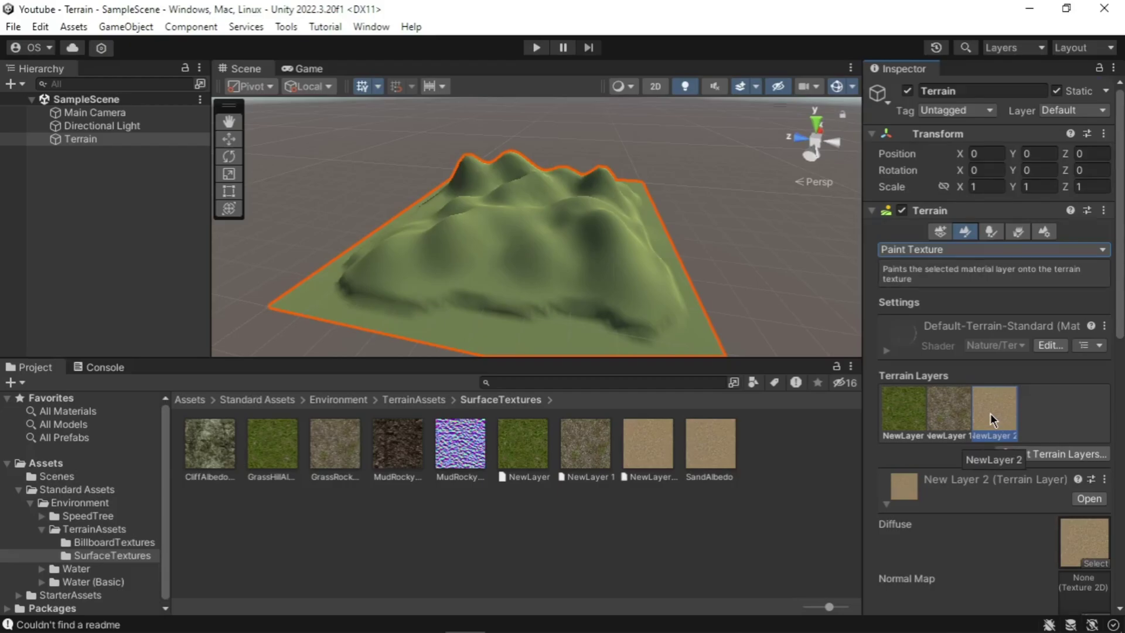
pyautogui.scroll(-5, 991, 417)
pyautogui.scroll(-3, 991, 417)
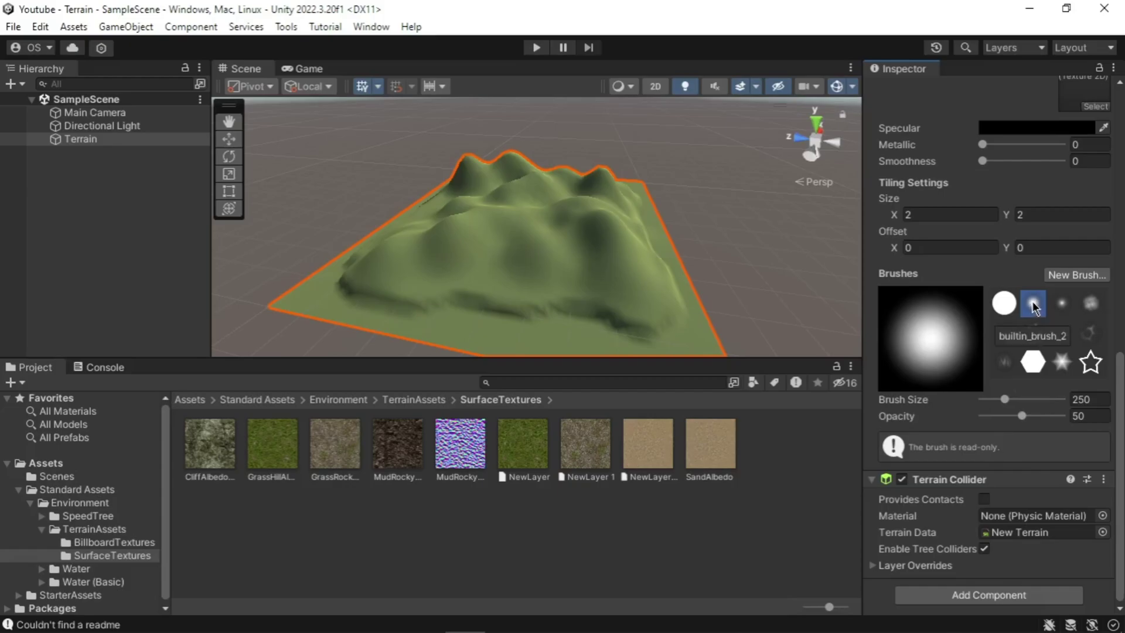
pyautogui.click(1084, 398)
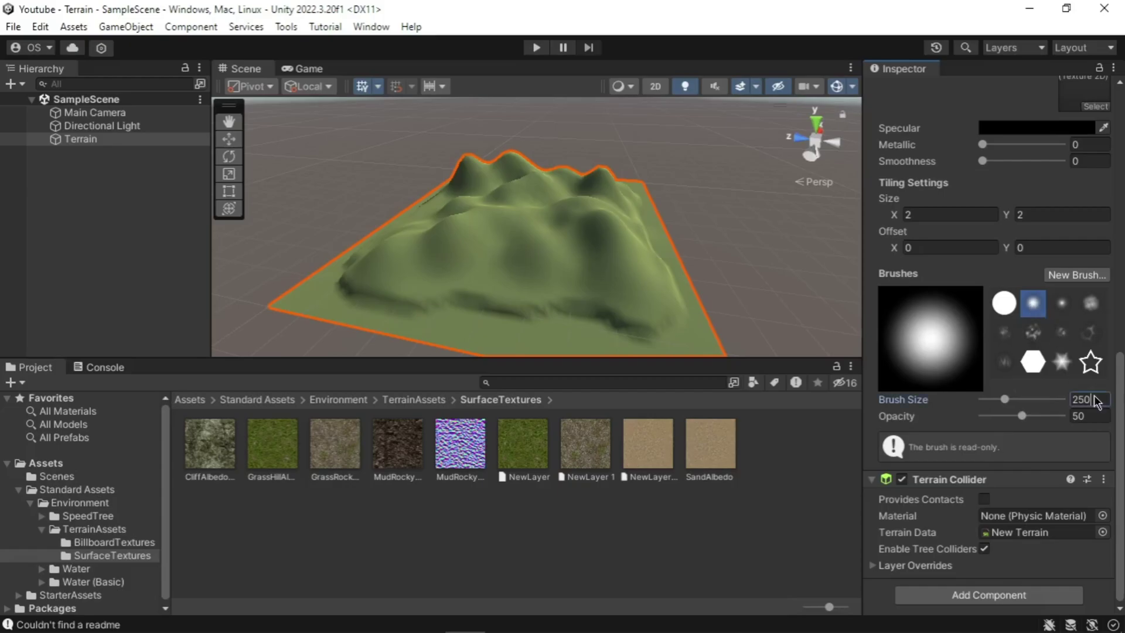
pyautogui.write('60')
pyautogui.press('Tab')
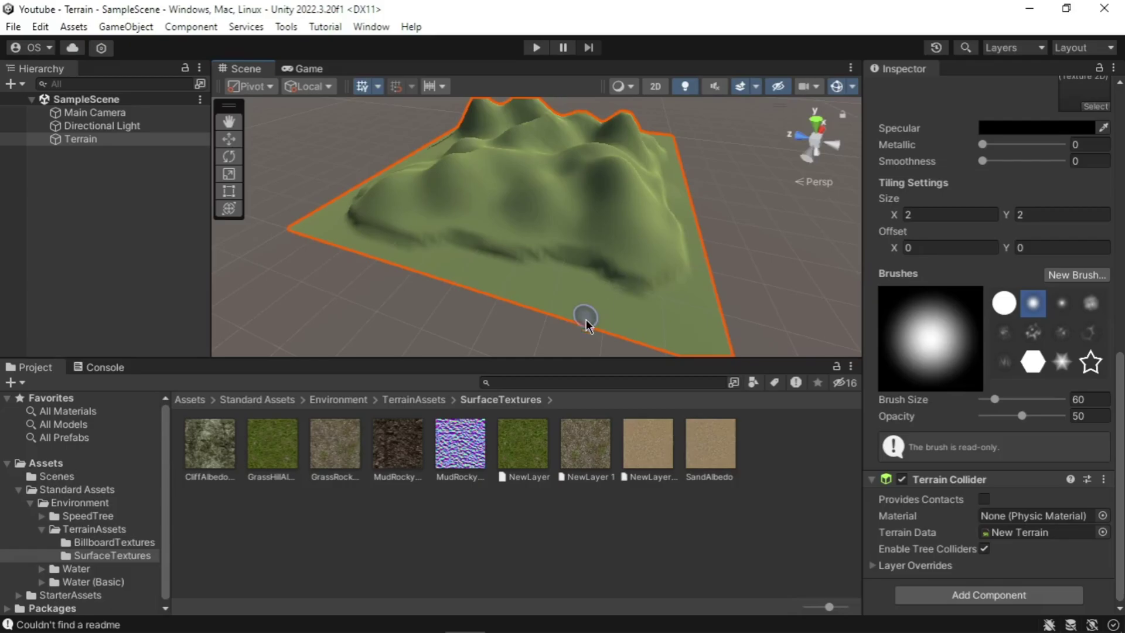
# Paint sand along all of the terrain's outer edges
pyautogui.scroll(5, 587, 320)
pyautogui.scroll(-2, 589, 292)
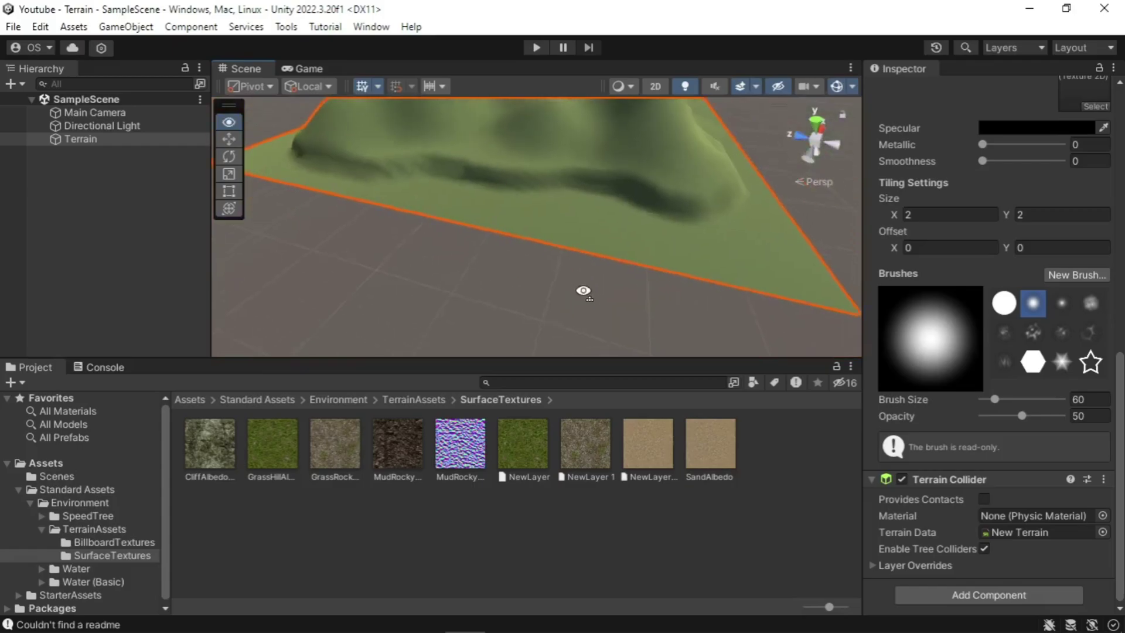
pyautogui.click(570, 226)
pyautogui.moveTo(623, 229)
pyautogui.mouseDown()
pyautogui.moveTo(591, 234)
pyautogui.moveTo(801, 260)
pyautogui.moveTo(512, 194)
pyautogui.moveTo(762, 225)
pyautogui.moveTo(519, 186)
pyautogui.mouseUp()
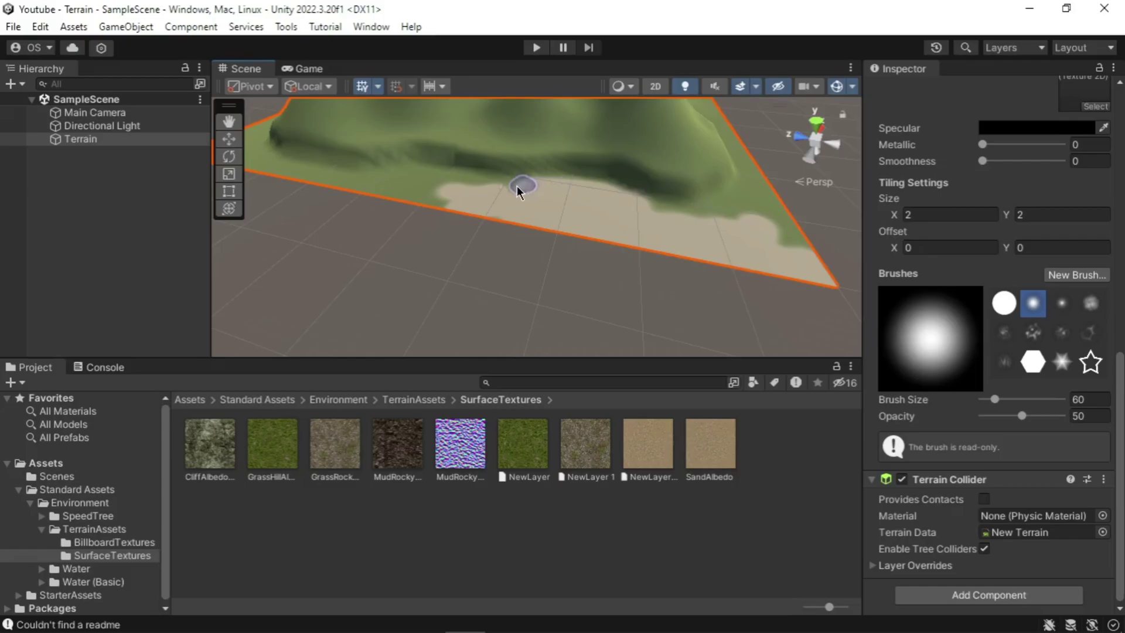
pyautogui.scroll(2, 520, 244)
pyautogui.moveTo(520, 243); pyautogui.dragTo(447, 188)
pyautogui.moveTo(994, 399); pyautogui.dragTo(997, 400)
pyautogui.scroll(-1, 610, 319)
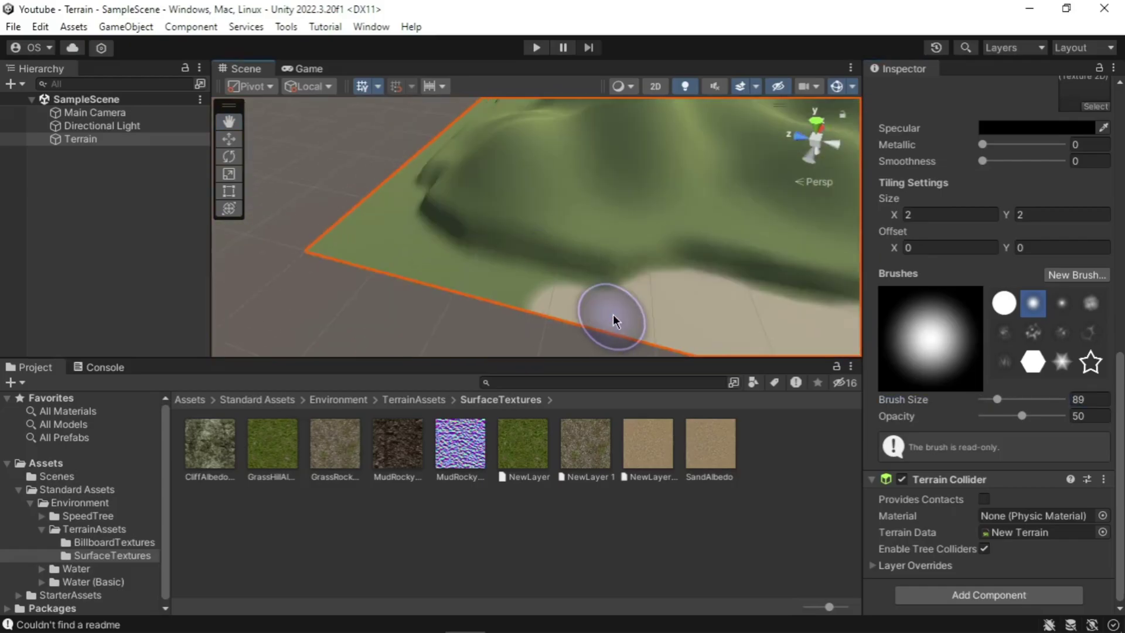
pyautogui.moveTo(442, 294)
pyautogui.keyDown('alt'); pyautogui.mouseDown()
pyautogui.moveTo(532, 234)
pyautogui.moveTo(287, 243)
pyautogui.moveTo(289, 213)
pyautogui.moveTo(377, 244)
pyautogui.moveTo(728, 171)
pyautogui.moveTo(703, 176)
pyautogui.mouseUp(); pyautogui.keyUp('alt')
pyautogui.moveTo(302, 213)
pyautogui.mouseDown()
pyautogui.moveTo(623, 176)
pyautogui.moveTo(487, 258)
pyautogui.moveTo(543, 191)
pyautogui.moveTo(497, 238)
pyautogui.moveTo(673, 146)
pyautogui.moveTo(452, 282)
pyautogui.moveTo(568, 186)
pyautogui.moveTo(499, 247)
pyautogui.moveTo(773, 188)
pyautogui.moveTo(683, 287)
pyautogui.moveTo(528, 156)
pyautogui.moveTo(750, 158)
pyautogui.moveTo(567, 213)
pyautogui.moveTo(693, 326)
pyautogui.mouseUp()
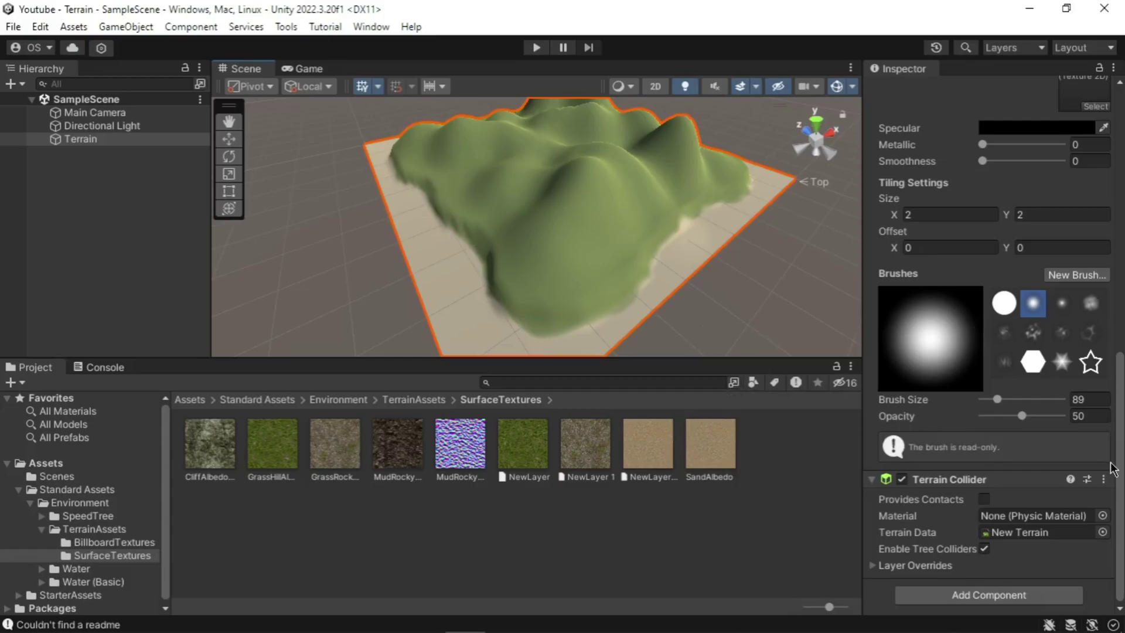
# Select New Layer 1 and set brush size 50 and opacity 30
pyautogui.scroll(5, 1108, 466)
pyautogui.scroll(6, 1108, 469)
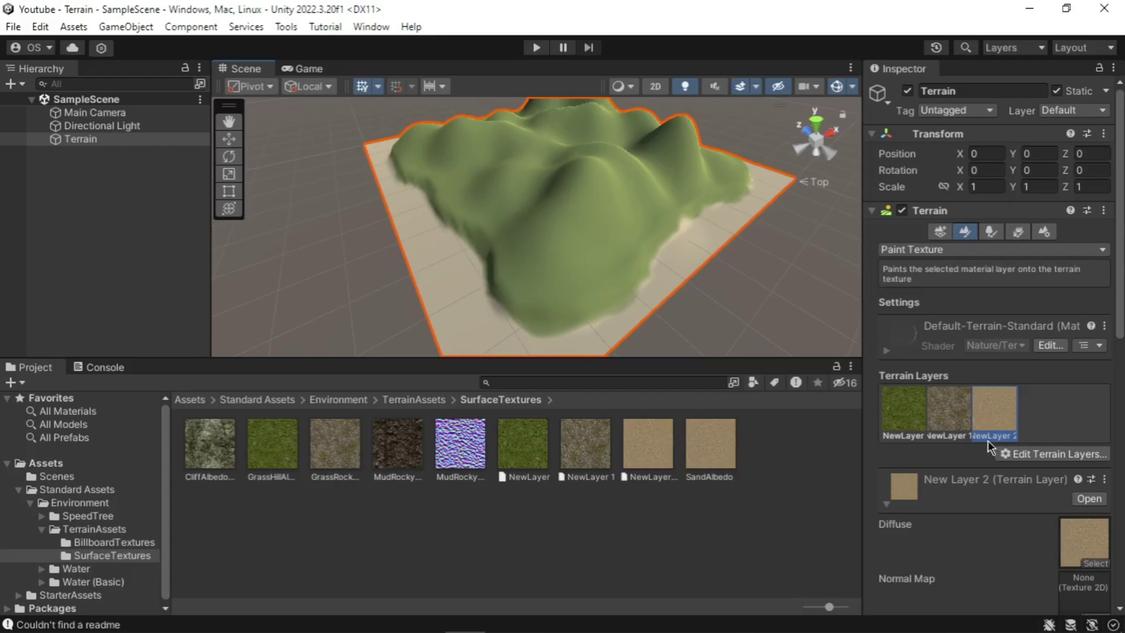
pyautogui.click(948, 413)
pyautogui.scroll(-4, 948, 413)
pyautogui.scroll(-3, 948, 413)
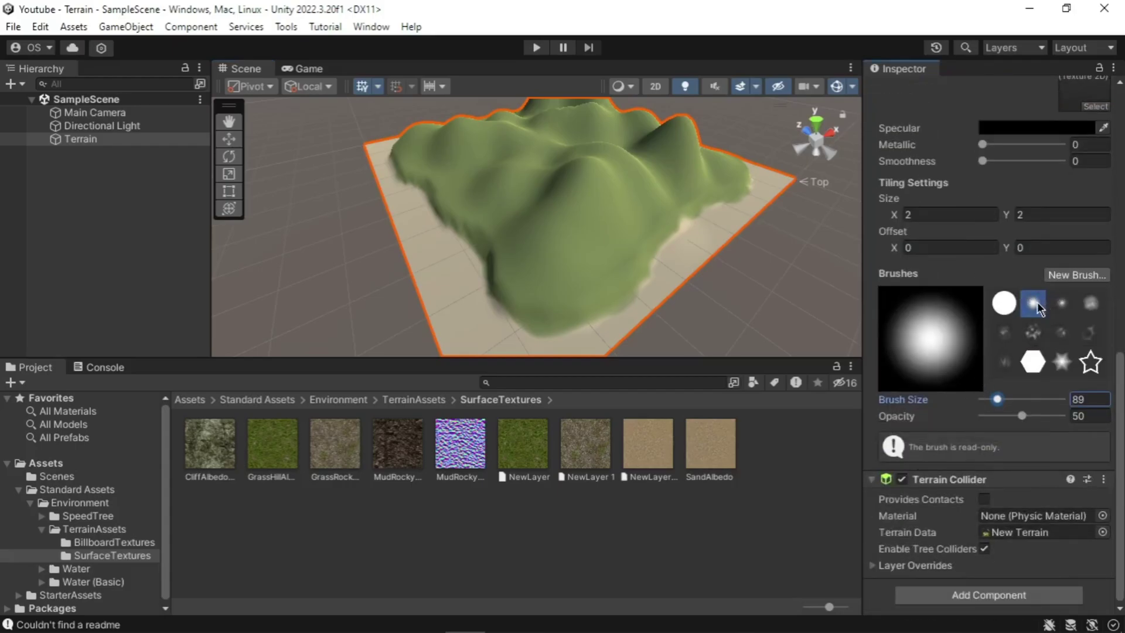
pyautogui.click(1087, 397)
pyautogui.write('50')
pyautogui.click(1097, 417)
pyautogui.write('30')
# Paint the rocky grass texture onto the hilltops
pyautogui.scroll(6, 588, 205)
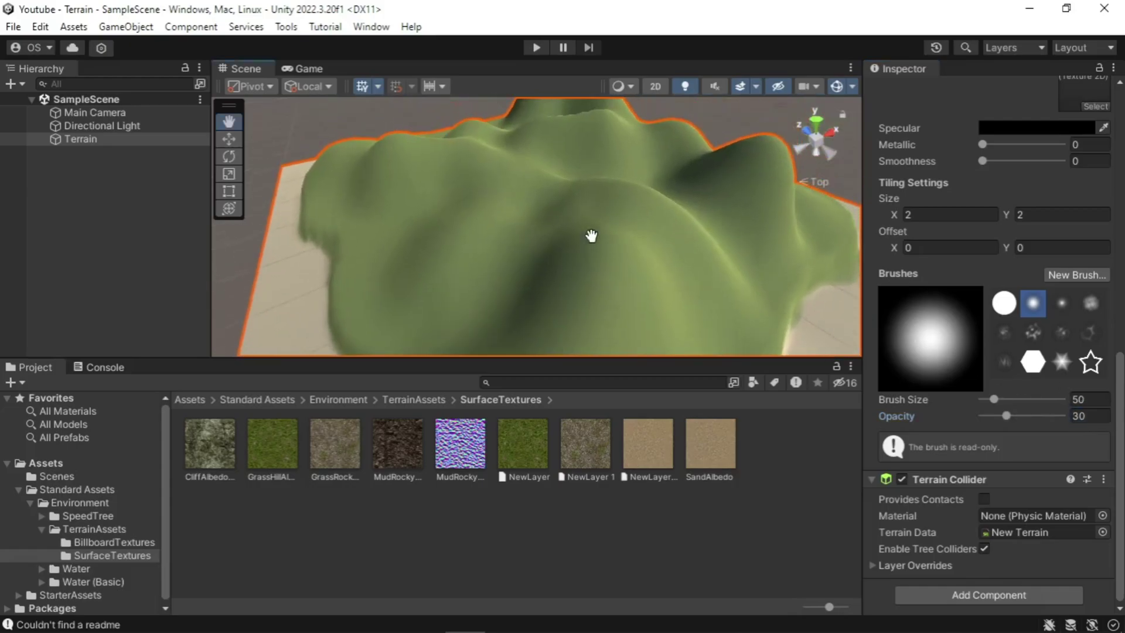
pyautogui.scroll(-3, 591, 236)
pyautogui.scroll(3, 592, 239)
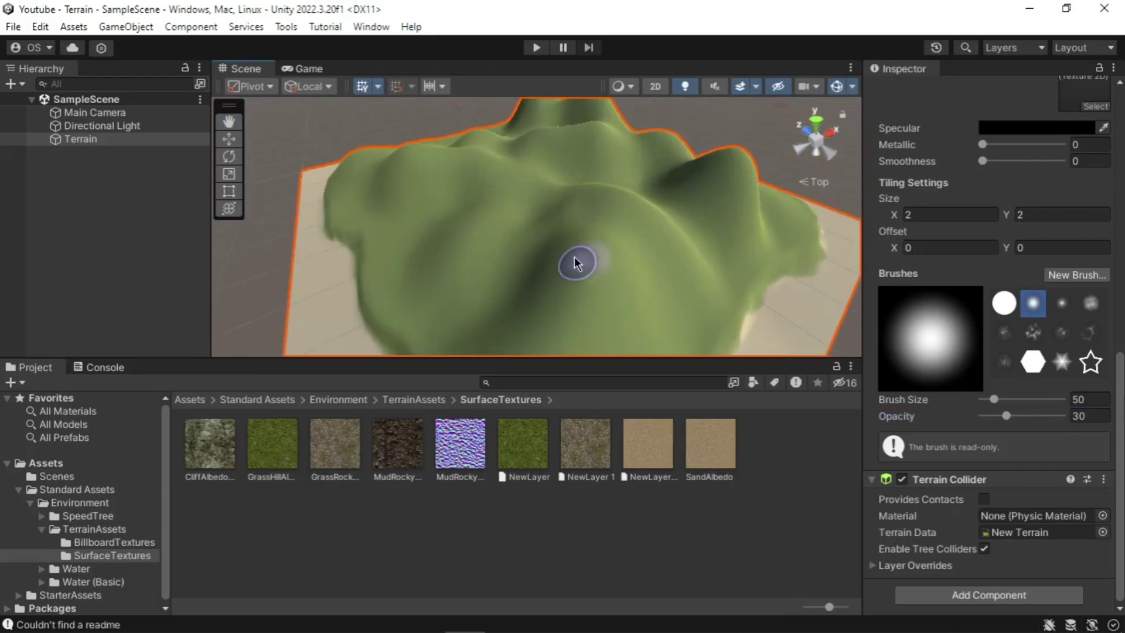
pyautogui.scroll(-3, 583, 231)
pyautogui.scroll(5, 592, 276)
pyautogui.moveTo(452, 236)
pyautogui.keyDown('alt'); pyautogui.mouseDown()
pyautogui.moveTo(484, 224)
pyautogui.moveTo(514, 276)
pyautogui.moveTo(720, 314)
pyautogui.mouseUp(); pyautogui.keyUp('alt')
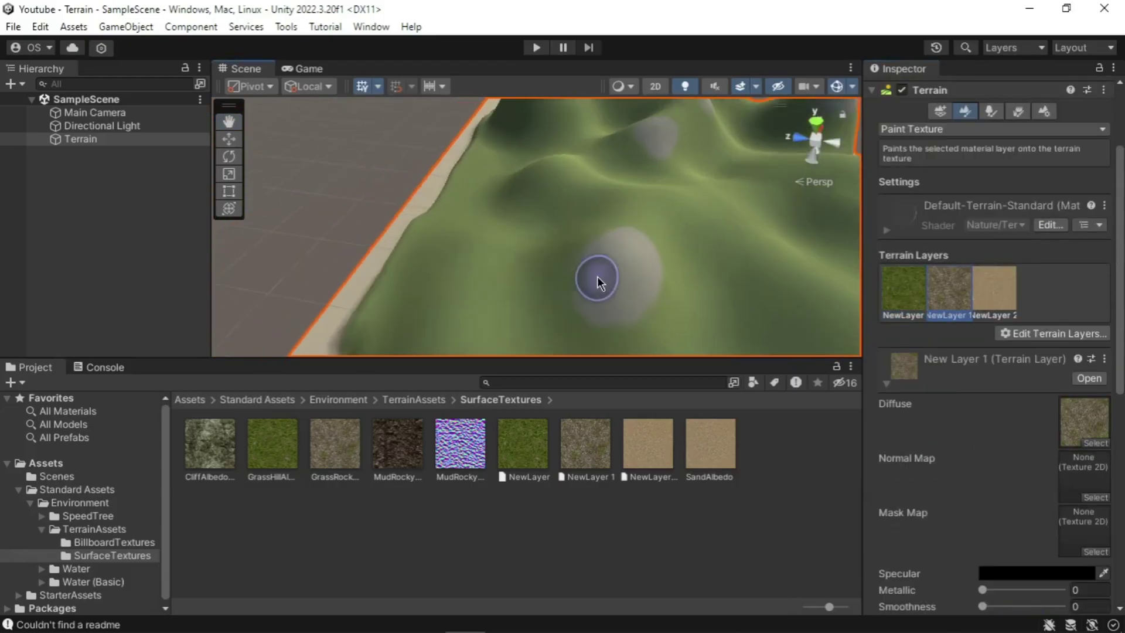
pyautogui.moveTo(597, 276)
pyautogui.keyDown('alt'); pyautogui.mouseDown()
pyautogui.moveTo(648, 194)
pyautogui.moveTo(683, 264)
pyautogui.moveTo(457, 230)
pyautogui.moveTo(603, 201)
pyautogui.moveTo(518, 286)
pyautogui.moveTo(588, 268)
pyautogui.moveTo(519, 123)
pyautogui.moveTo(557, 188)
pyautogui.moveTo(866, 404)
pyautogui.moveTo(571, 245)
pyautogui.moveTo(527, 254)
pyautogui.mouseUp(); pyautogui.keyUp('alt')
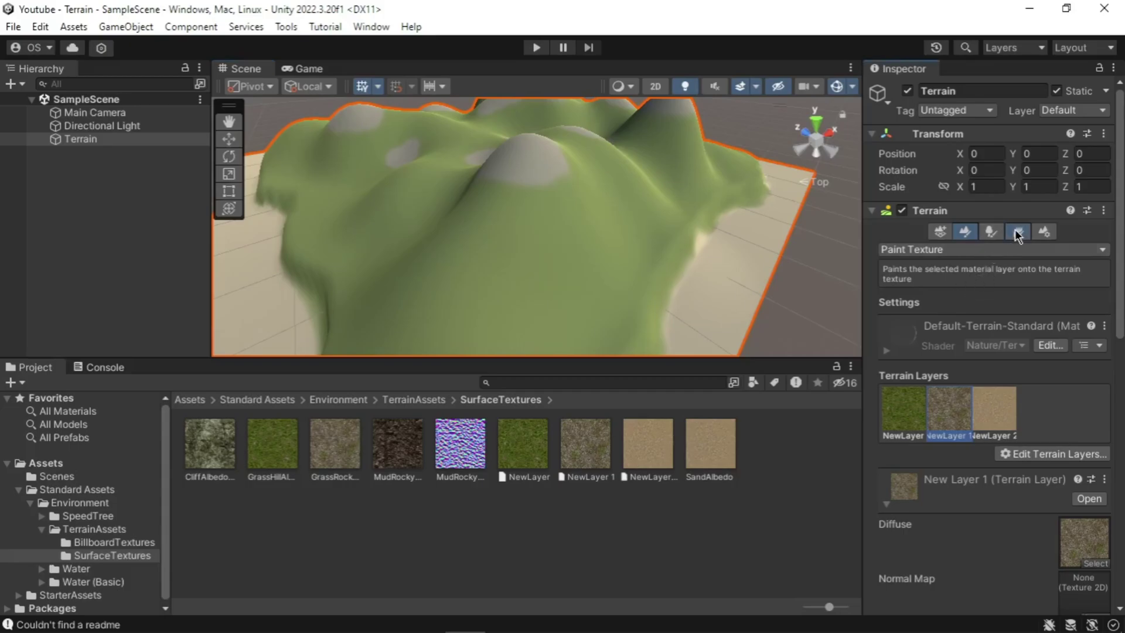
# In Paint Trees, add Palm_Desktop as a new tree prefab
pyautogui.click(996, 232)
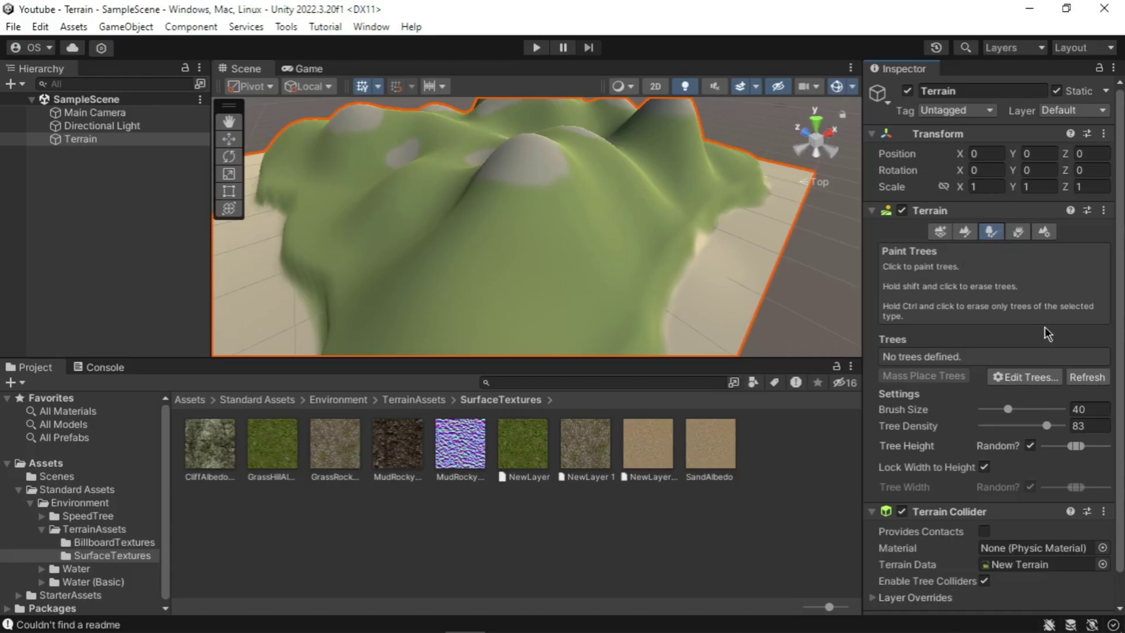
pyautogui.click(1049, 376)
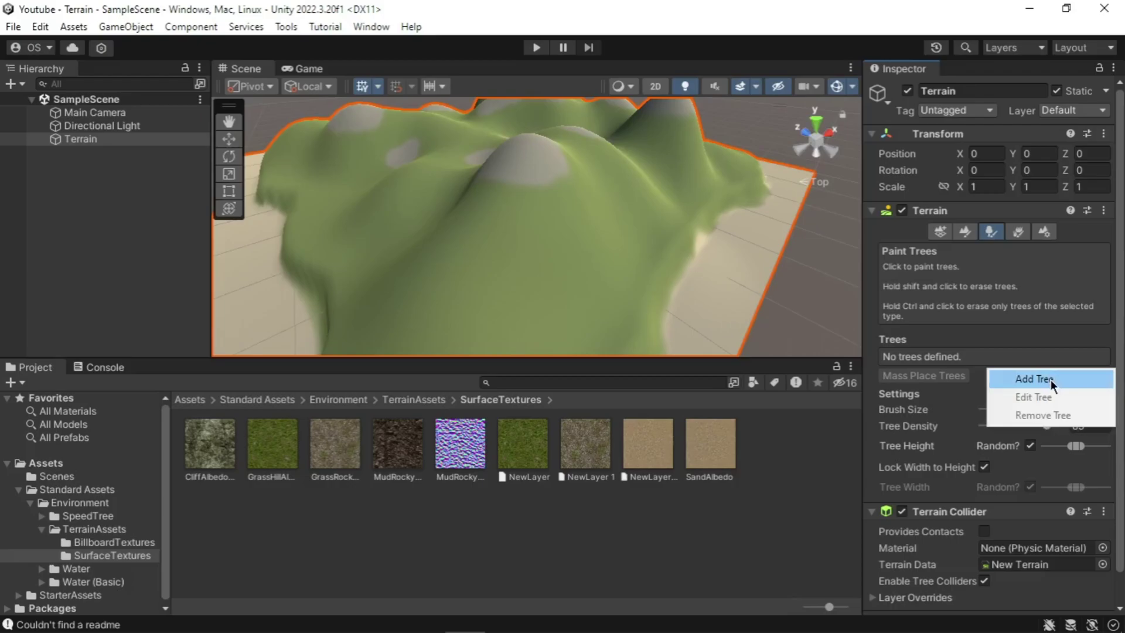
pyautogui.click(1050, 382)
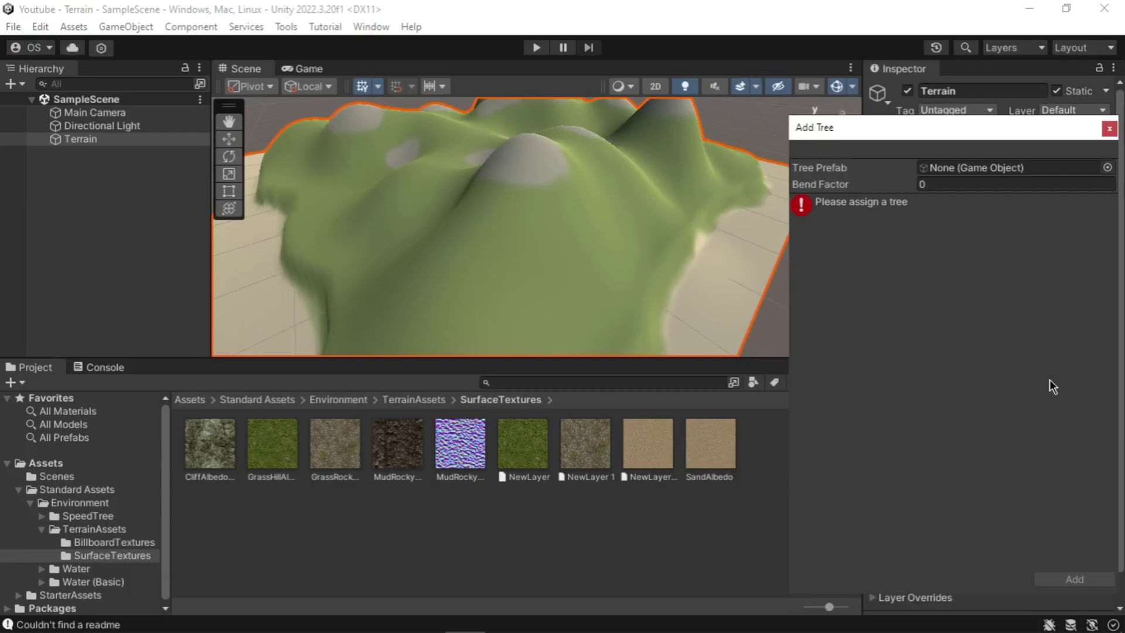
pyautogui.click(1107, 167)
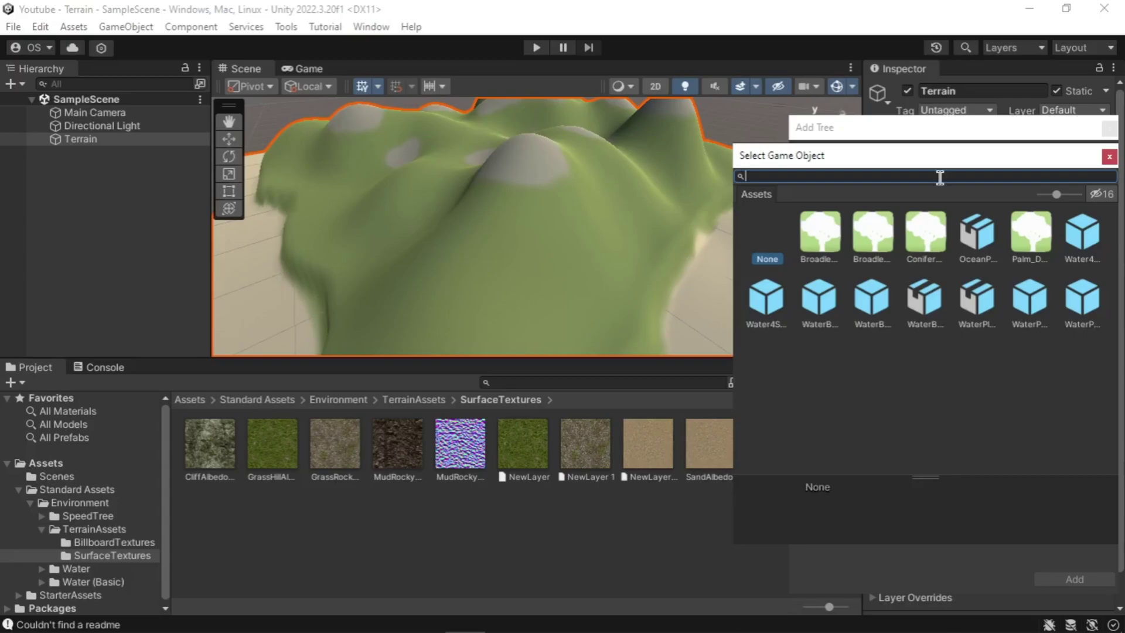
pyautogui.doubleClick(1031, 234)
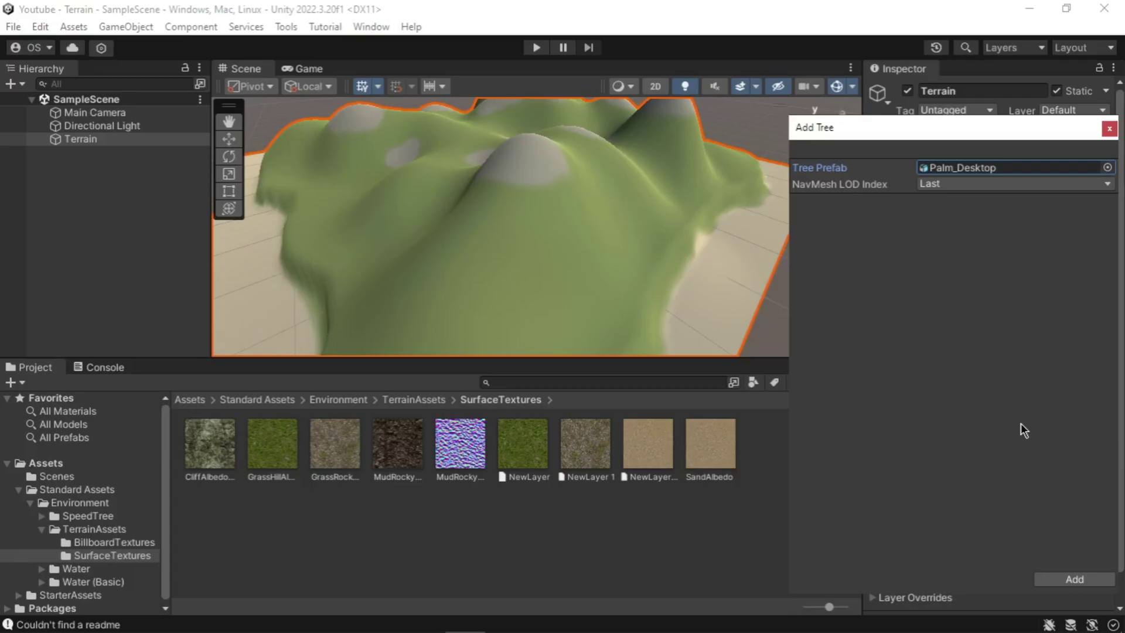
pyautogui.click(1075, 579)
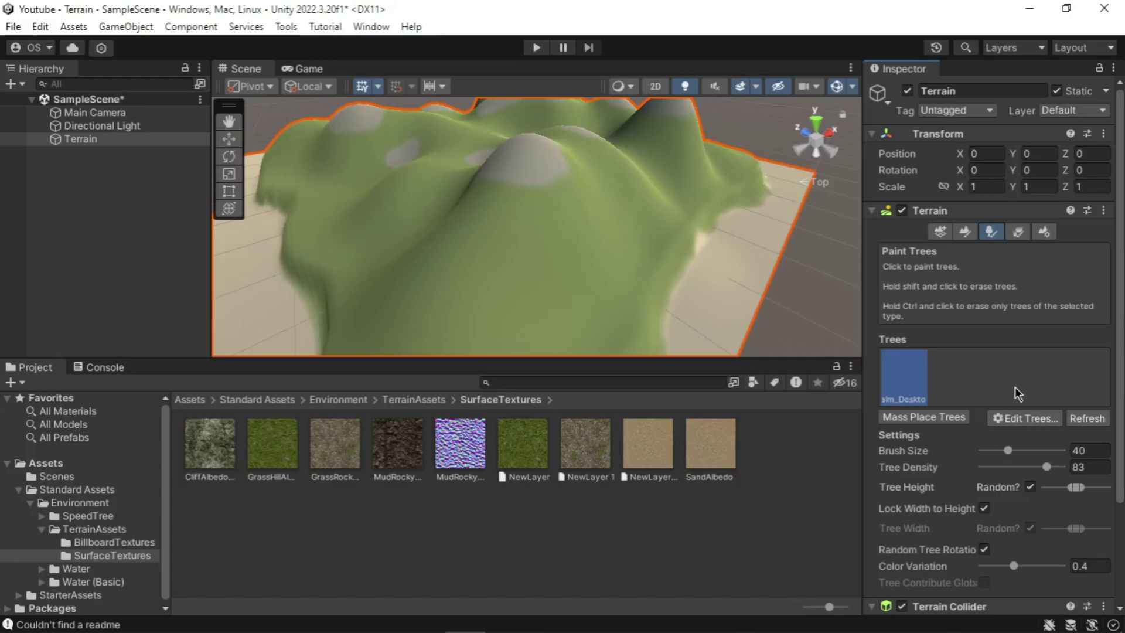
# Set the tree brush size to 200 and tree density to 30 for painting the hills
pyautogui.scroll(-5, 914, 378)
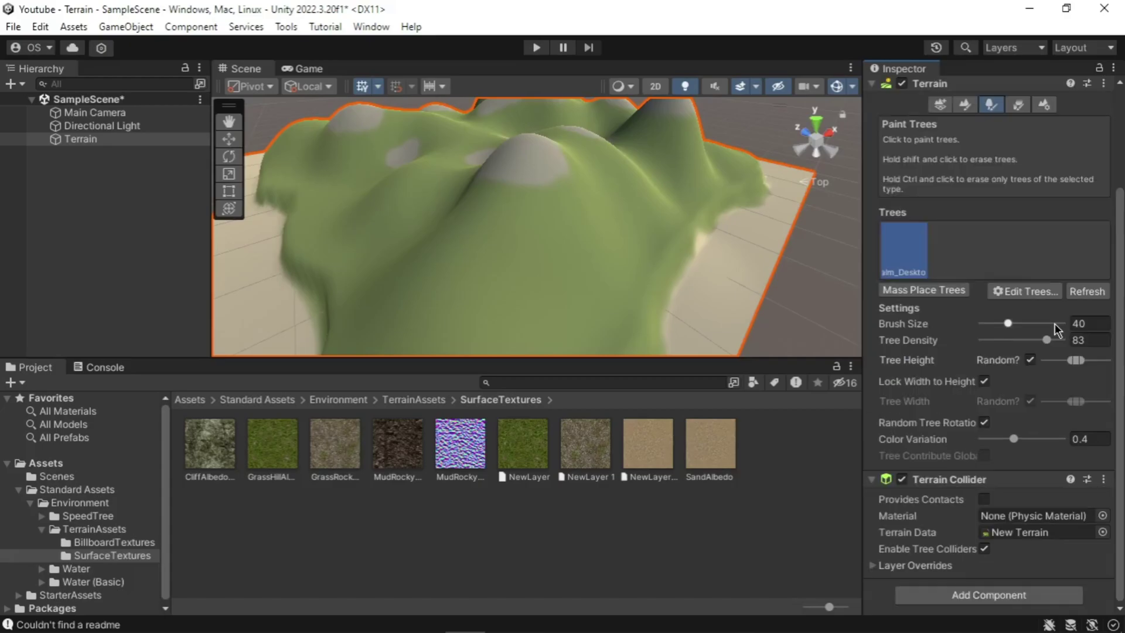
pyautogui.click(1081, 322)
pyautogui.write('200')
pyautogui.click(1091, 343)
pyautogui.write('30')
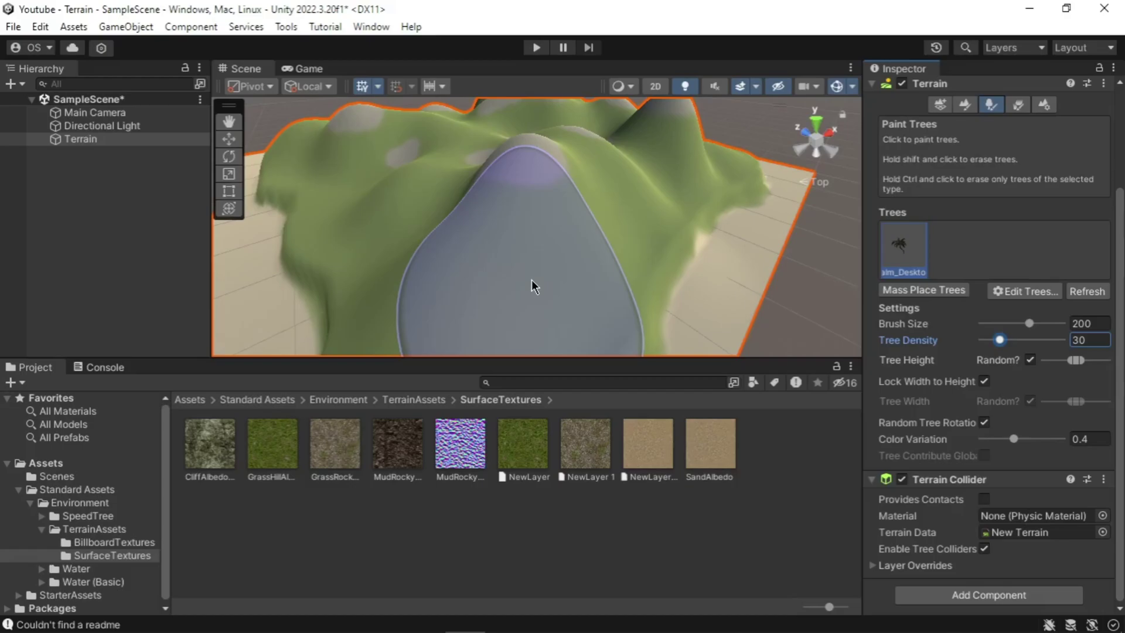
pyautogui.scroll(-6, 532, 279)
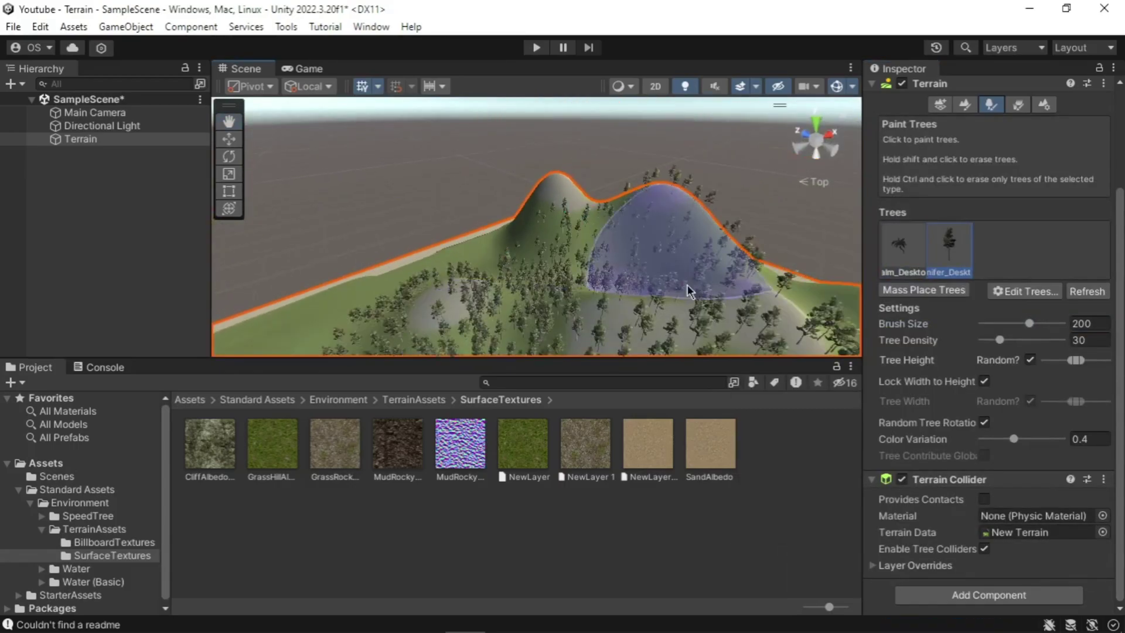
pyautogui.moveTo(1029, 324); pyautogui.dragTo(1028, 323)
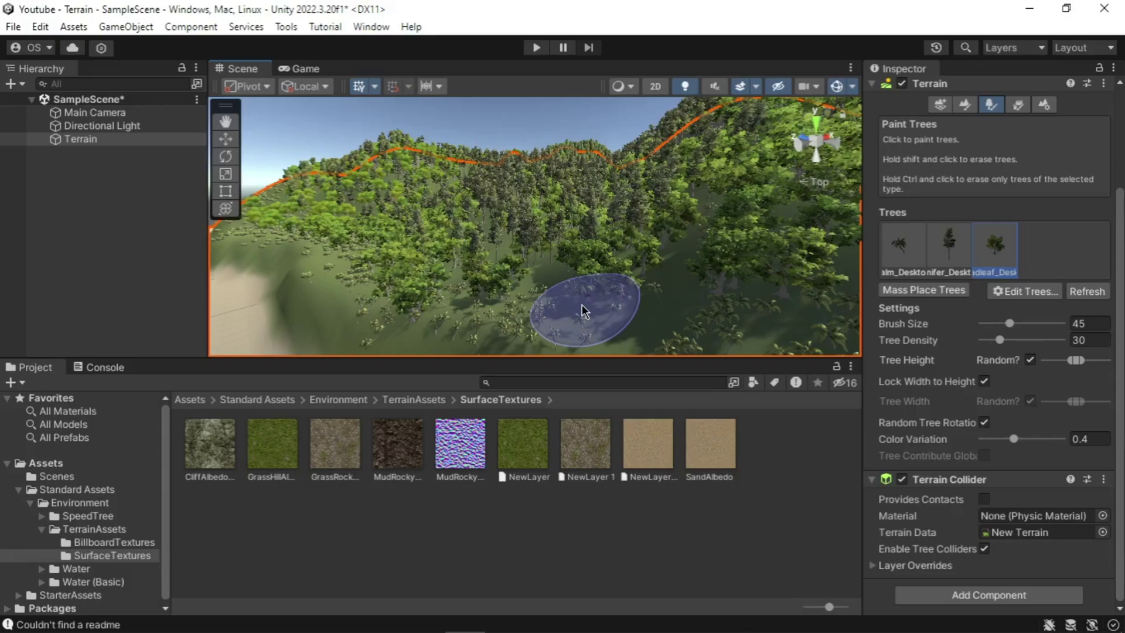
pyautogui.scroll(3, 1081, 302)
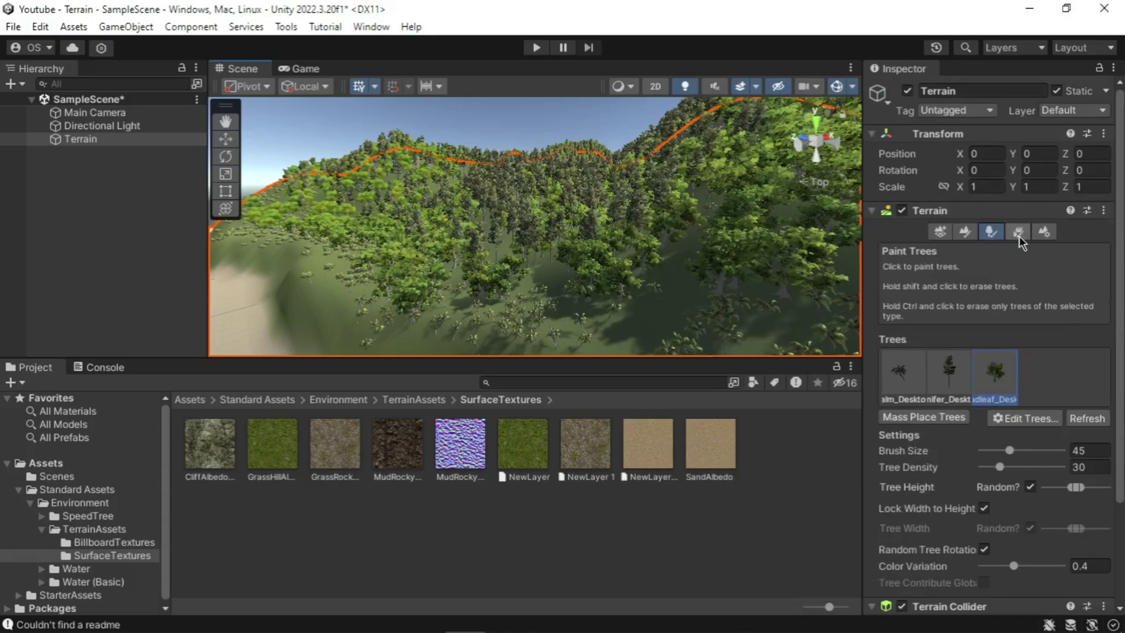
# In Paint Details, add a grass texture using GrassFrond01AlbedoAlpha
pyautogui.click(1018, 231)
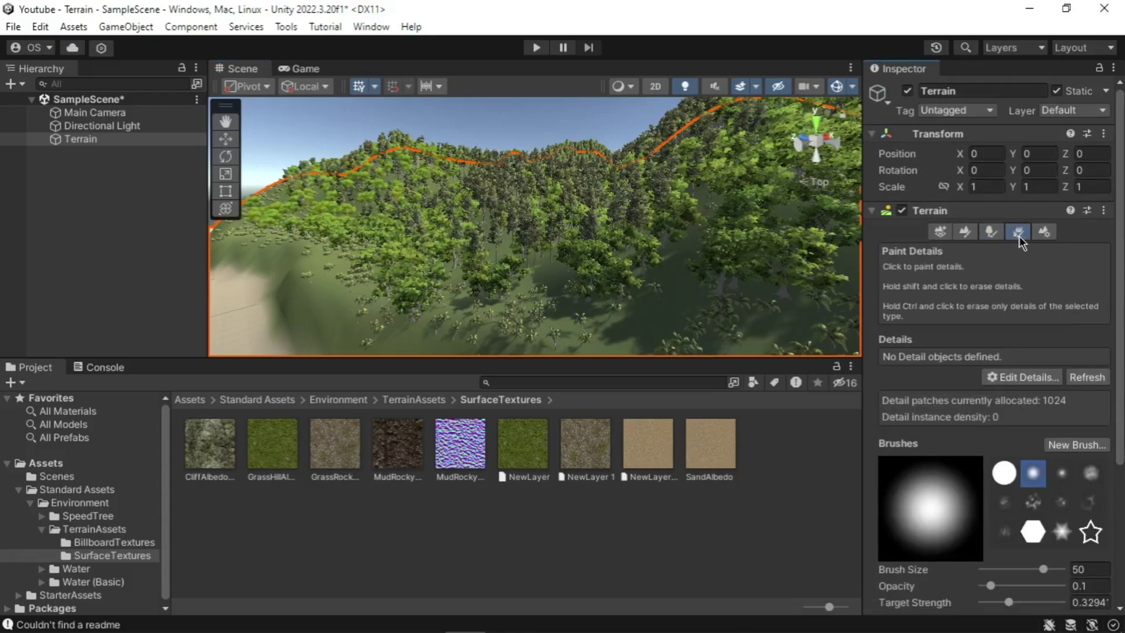
pyautogui.click(1032, 382)
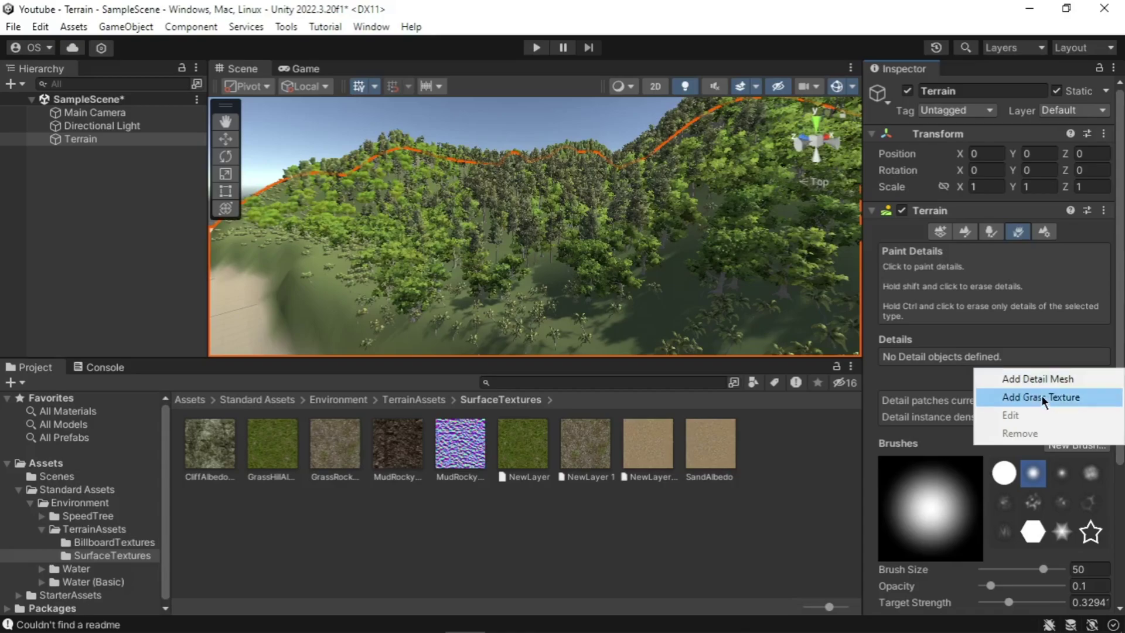
pyautogui.click(1042, 396)
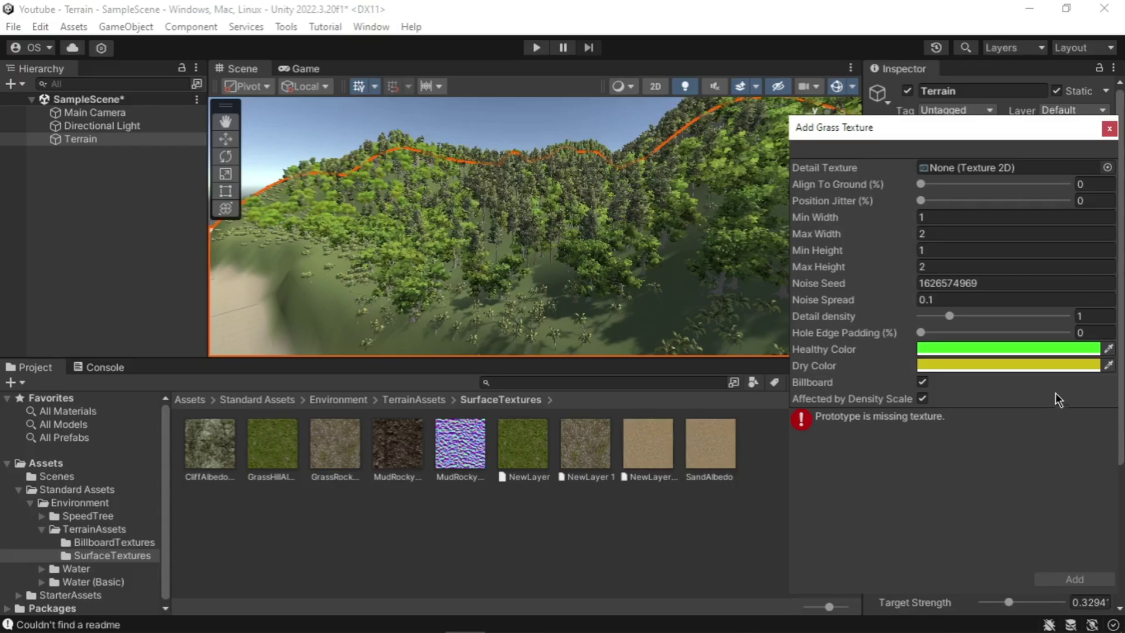
pyautogui.click(1107, 168)
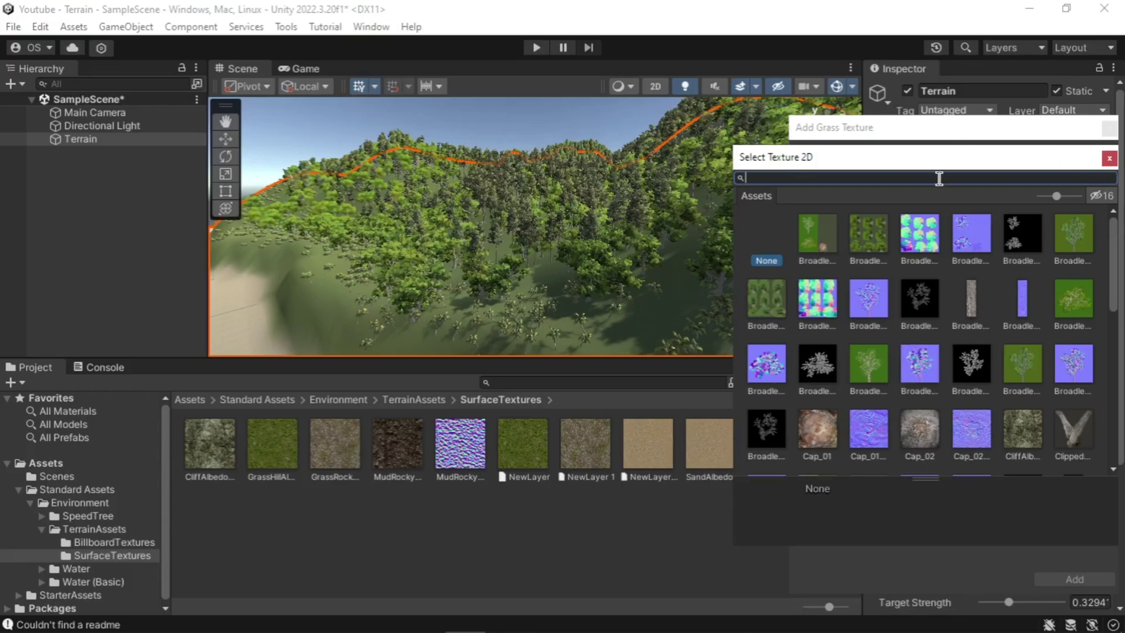
pyautogui.write('Grass')
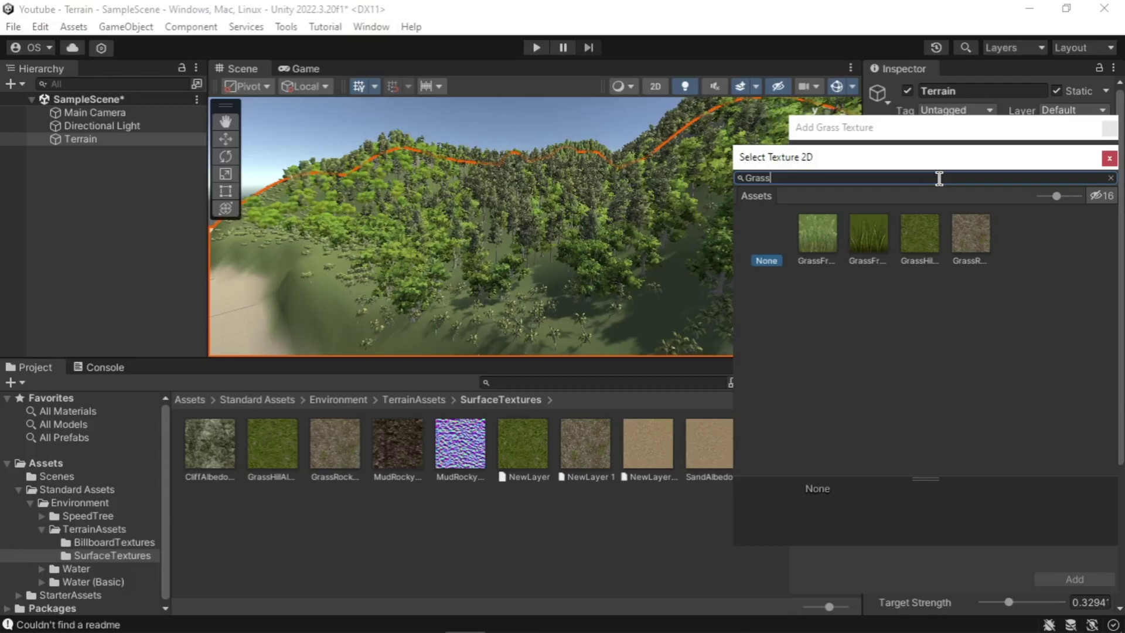
pyautogui.click(818, 241)
pyautogui.doubleClick(817, 227)
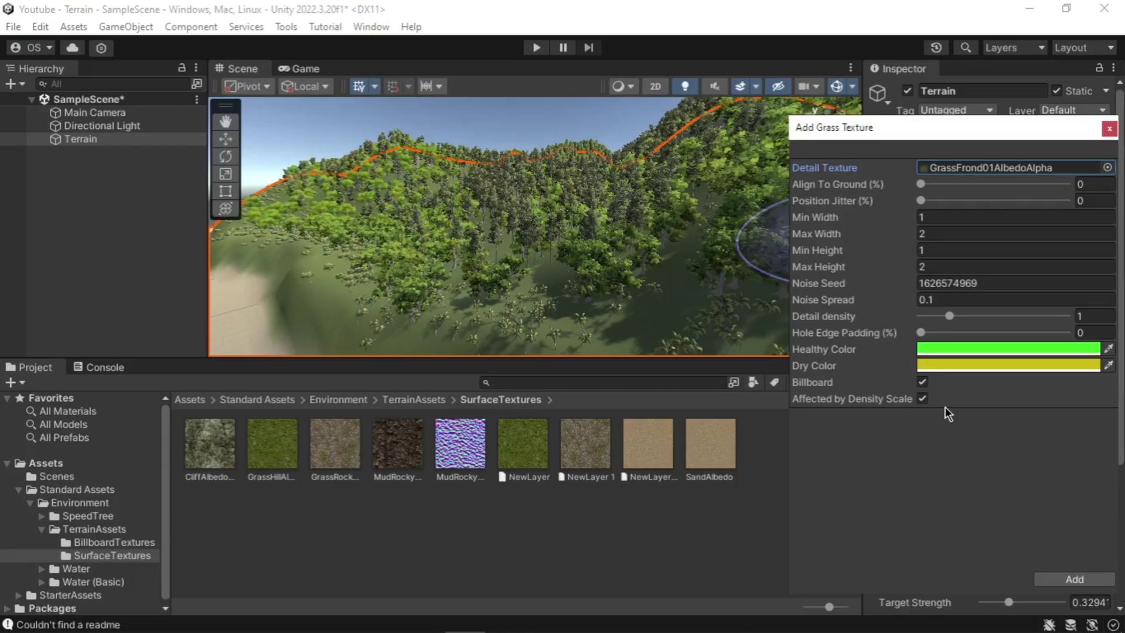
# Set the grass dry colour to yellow-green A8D738 and add the GrassFrond detail
pyautogui.click(986, 367)
pyautogui.moveTo(1078, 268); pyautogui.dragTo(1039, 253)
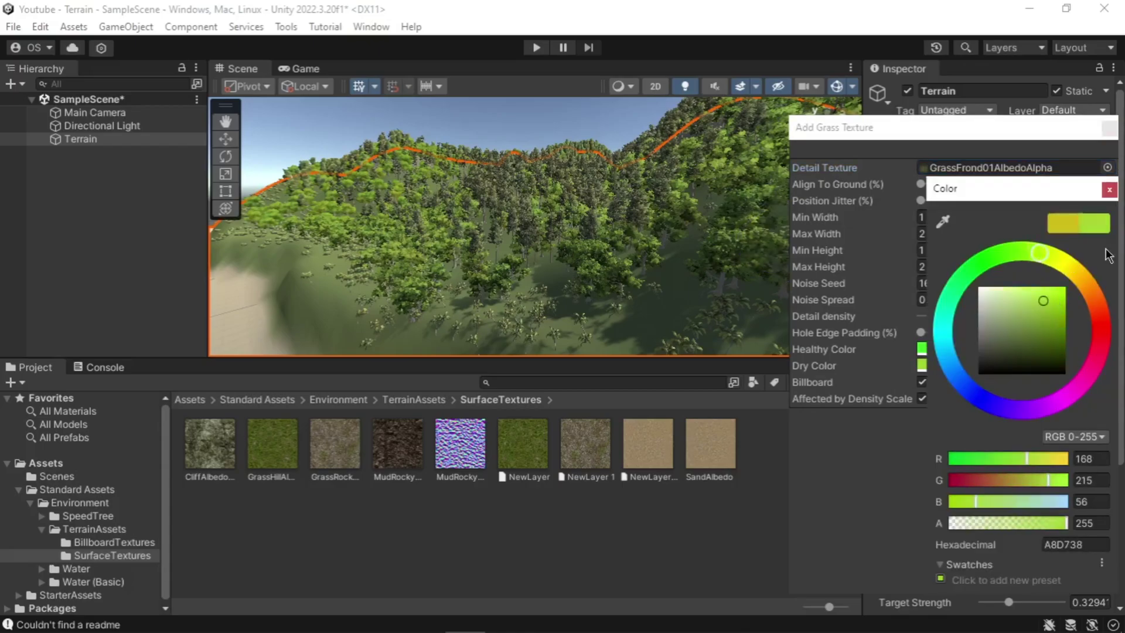
pyautogui.click(943, 460)
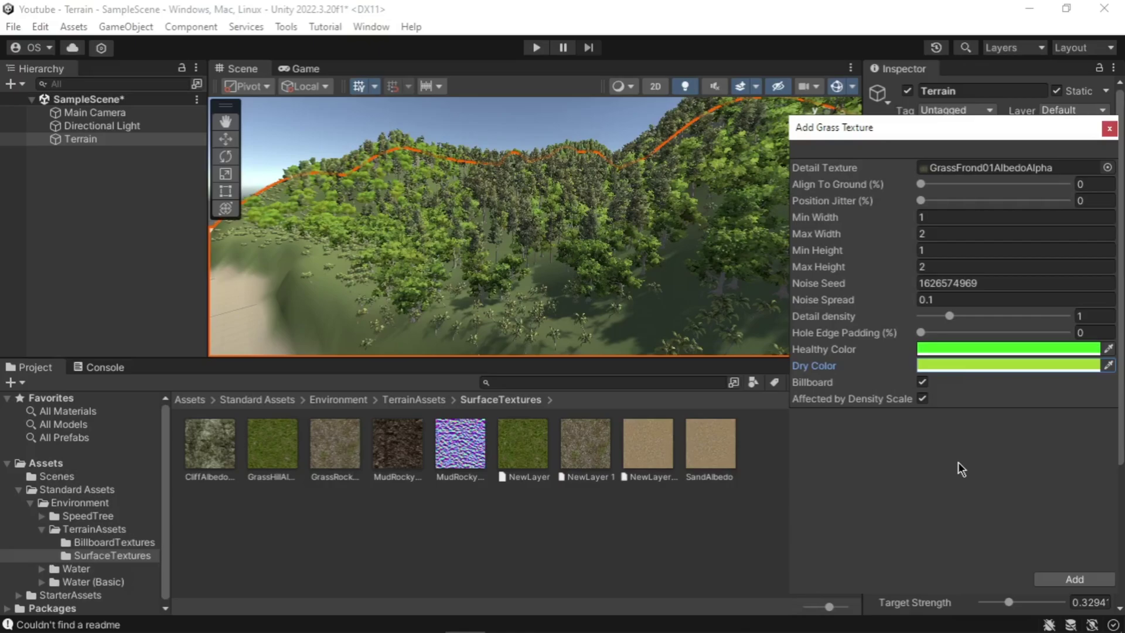
pyautogui.click(1084, 579)
# Choose the scatter brush with brush size 100 and target strength 0.3
pyautogui.scroll(-3, 1049, 438)
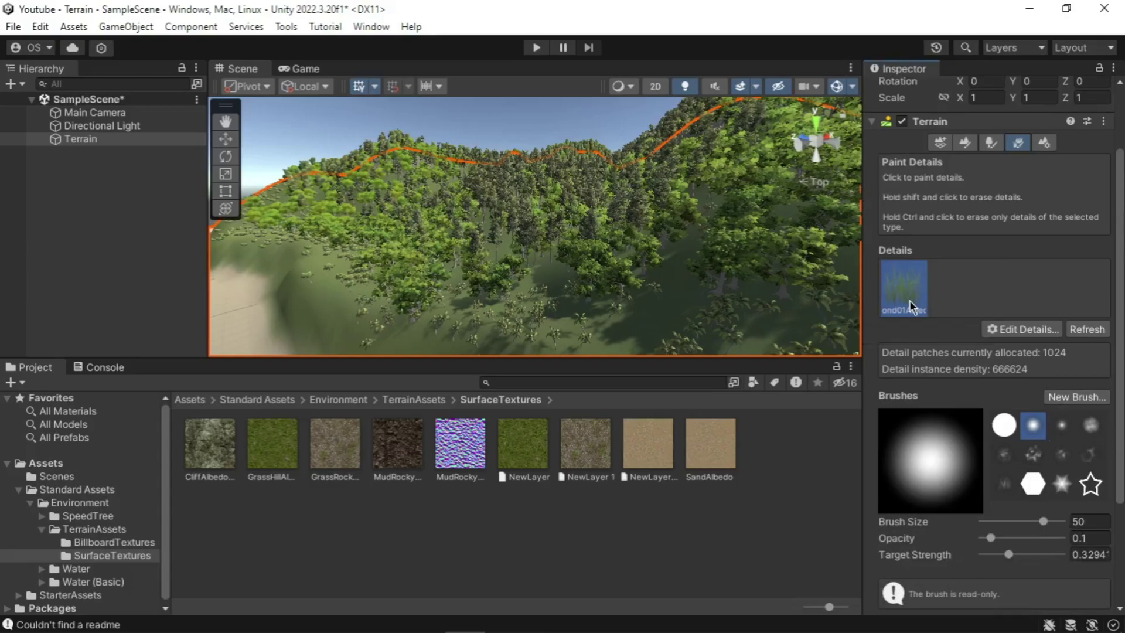
pyautogui.scroll(-3, 988, 297)
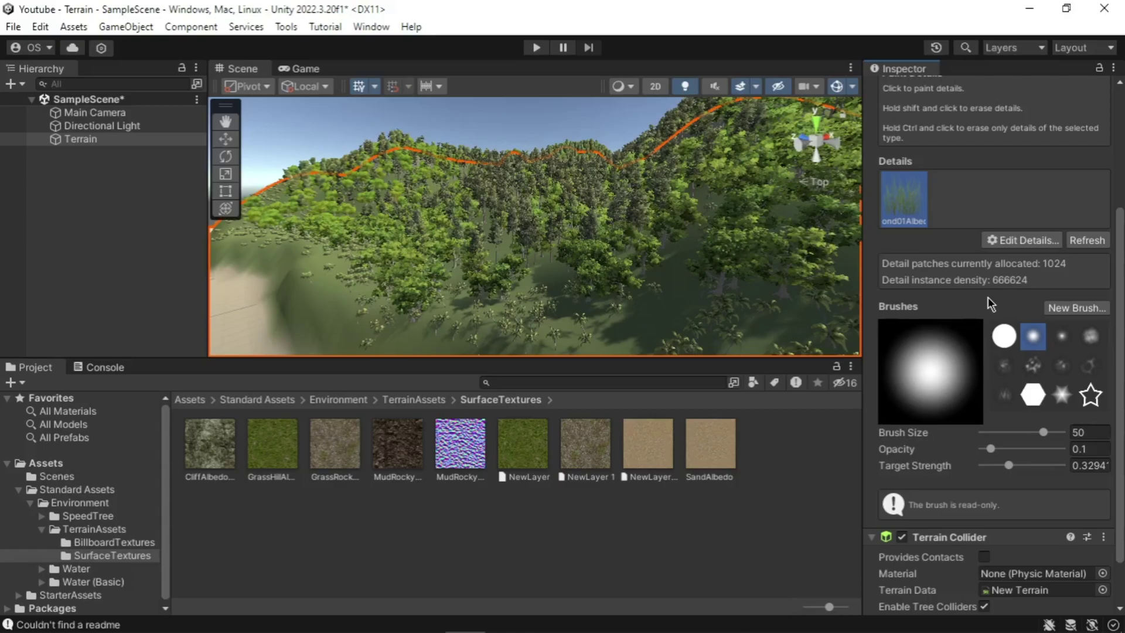
pyautogui.click(1037, 366)
pyautogui.scroll(-2, 1090, 380)
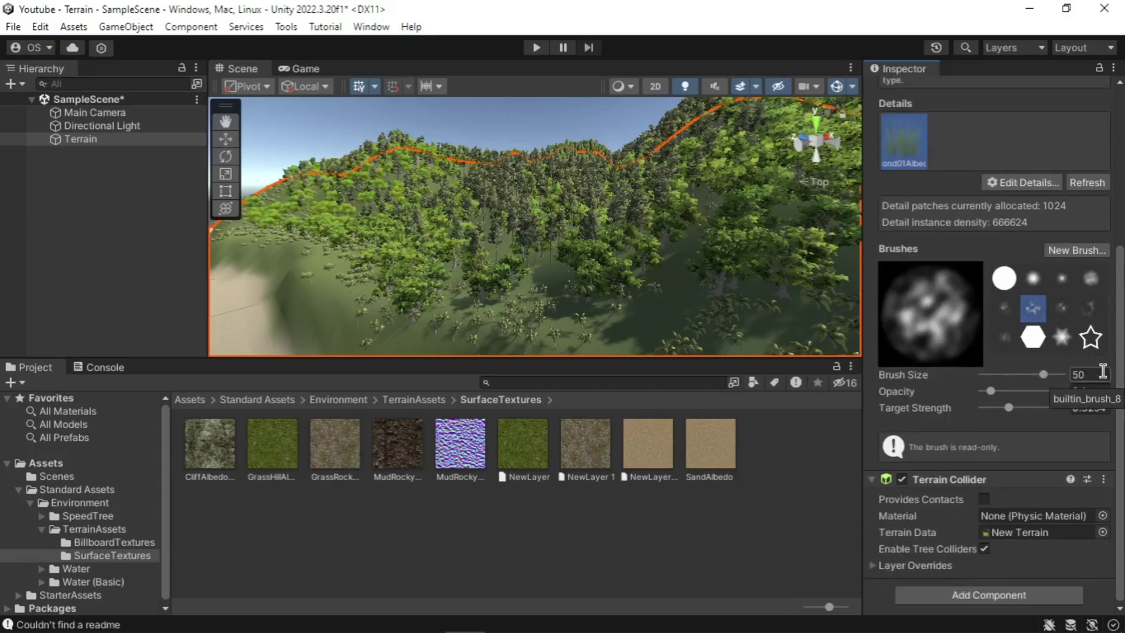
pyautogui.click(1090, 374)
pyautogui.write('100')
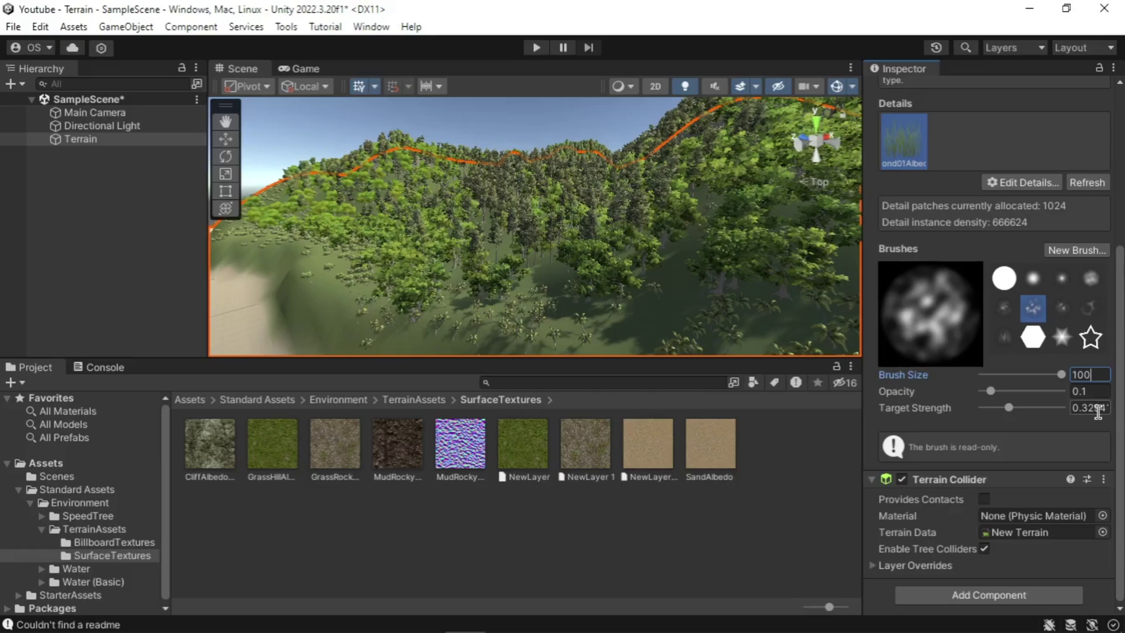
pyautogui.click(1098, 409)
pyautogui.write('0.3')
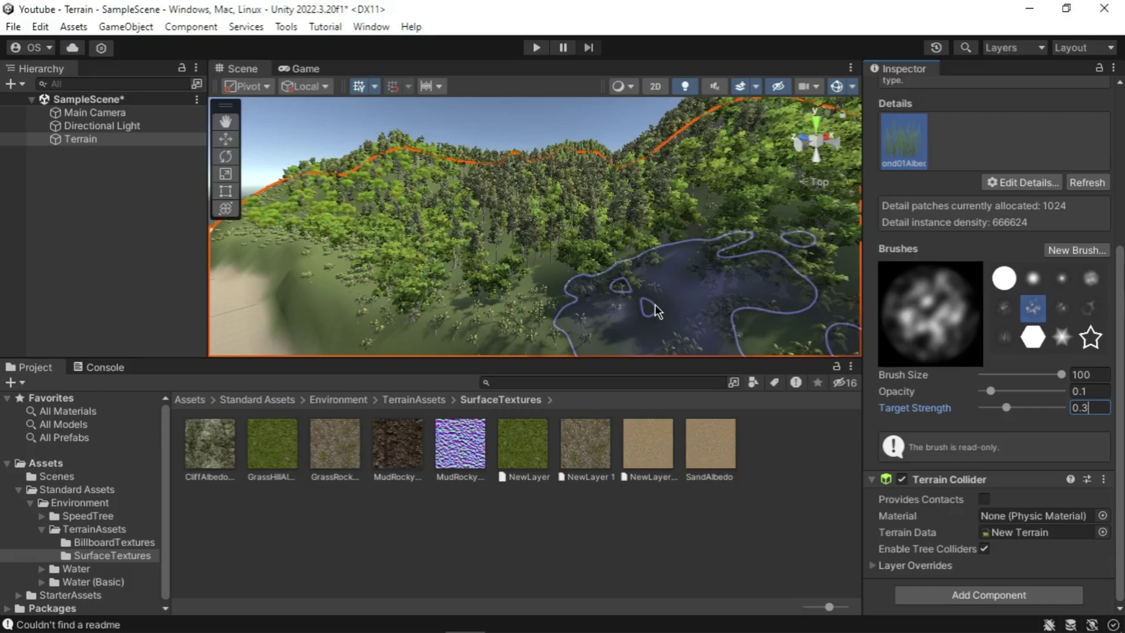
# Paint GrassFrond grass patches across the open slopes among the trees
pyautogui.scroll(10, 668, 349)
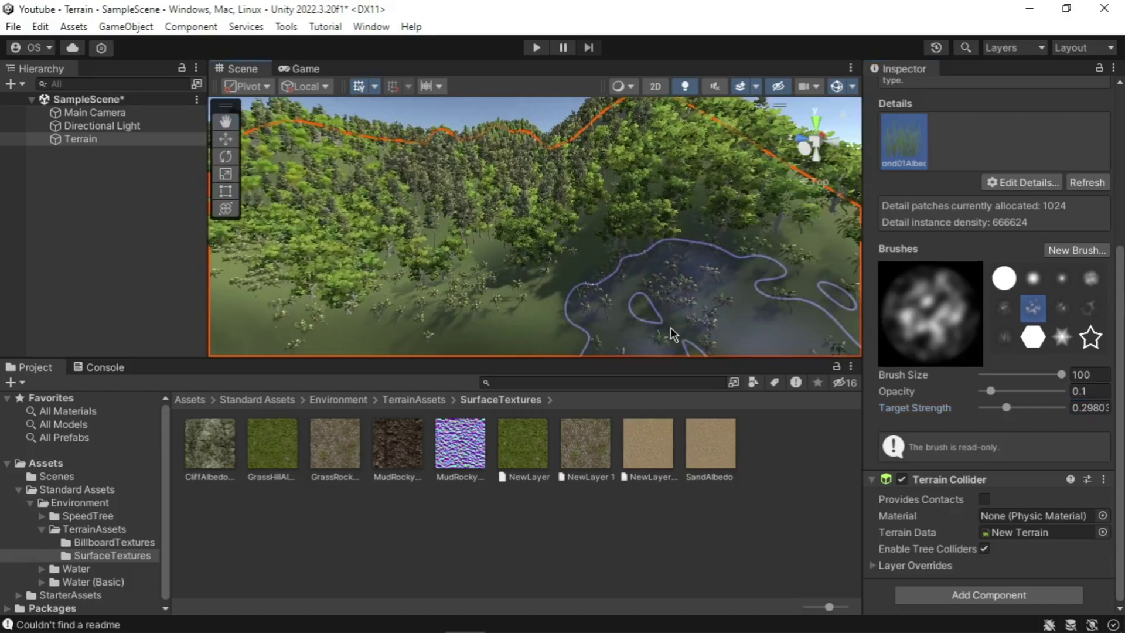
pyautogui.scroll(-10, 656, 264)
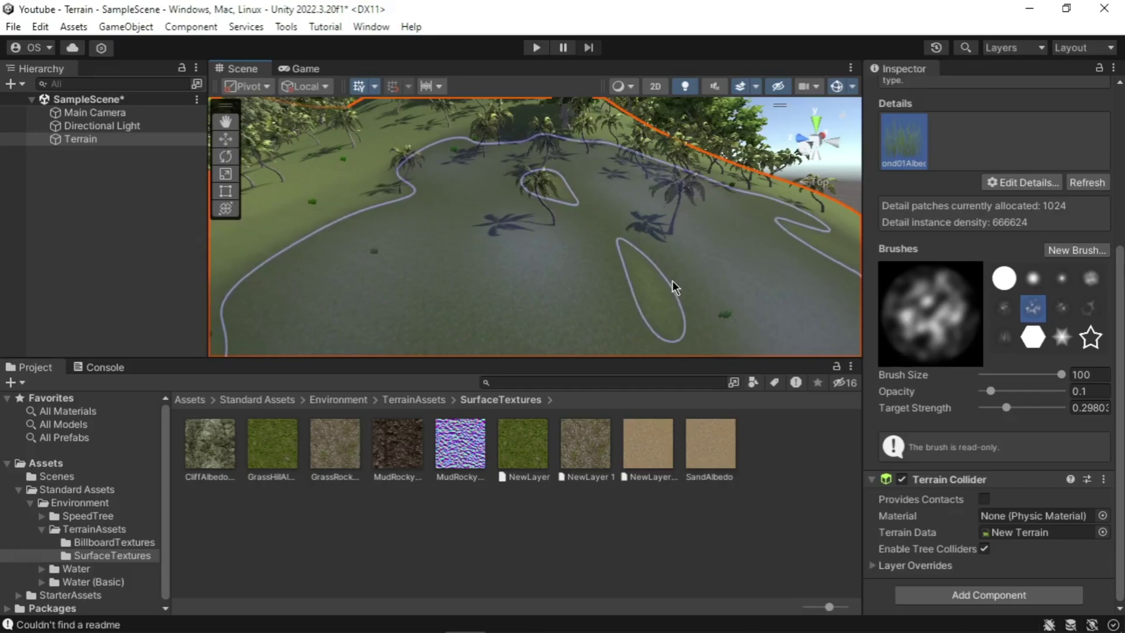
pyautogui.keyDown('alt'); pyautogui.moveTo(518, 286); pyautogui.dragTo(631, 252); pyautogui.keyUp('alt')
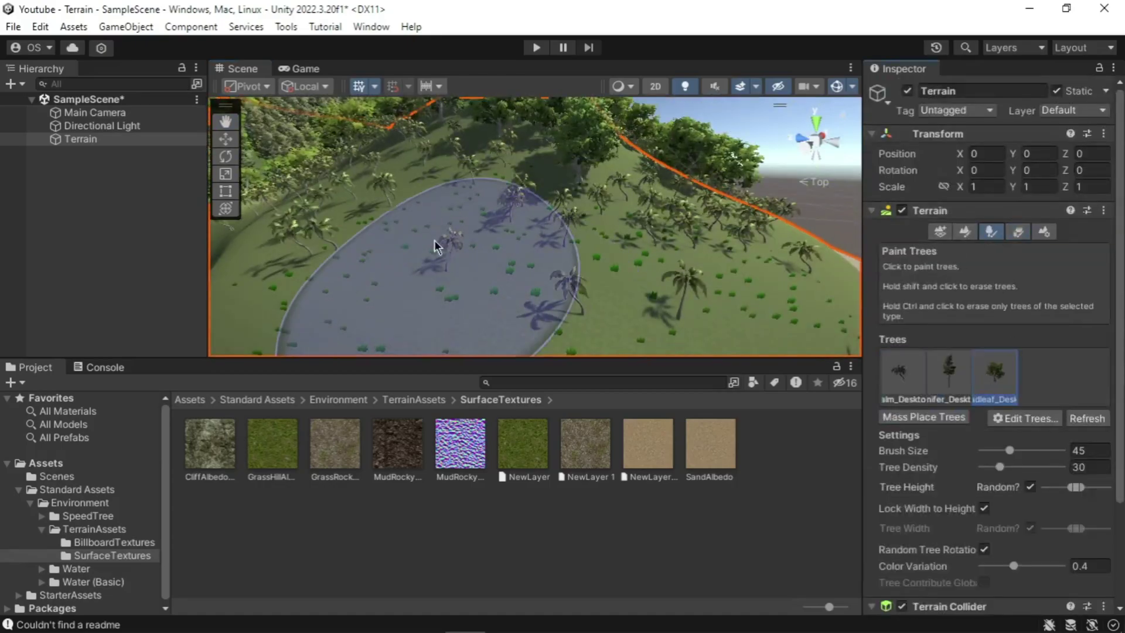
pyautogui.moveTo(427, 252)
pyautogui.keyDown('alt'); pyautogui.mouseDown()
pyautogui.moveTo(633, 276)
pyautogui.moveTo(497, 269)
pyautogui.moveTo(553, 234)
pyautogui.moveTo(620, 240)
pyautogui.mouseUp(); pyautogui.keyUp('alt')
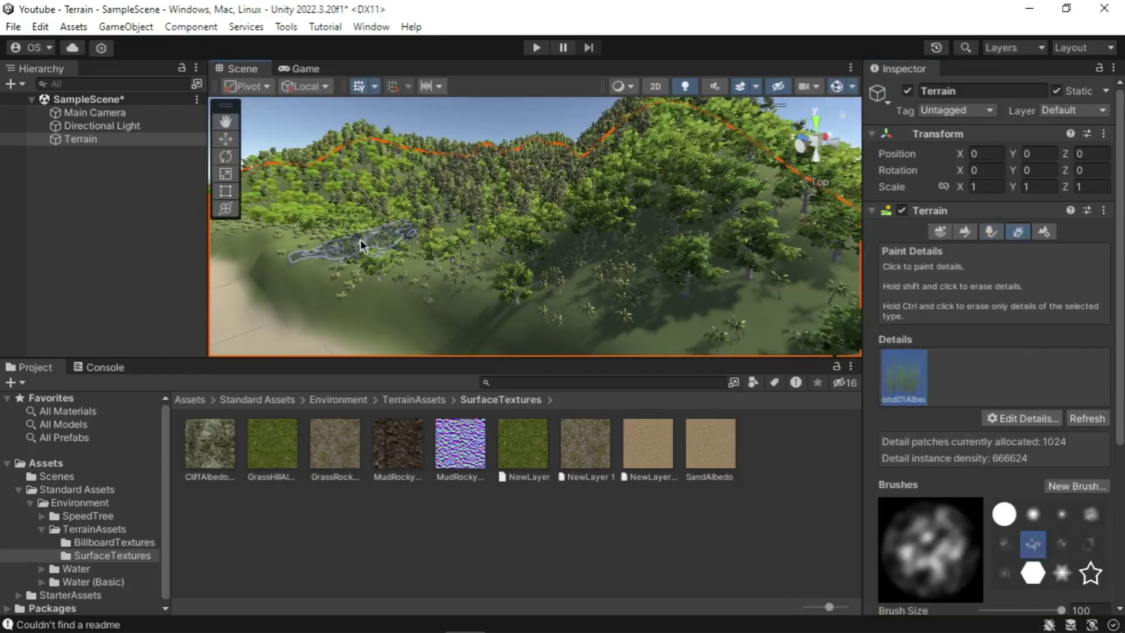
pyautogui.moveTo(361, 239)
pyautogui.mouseDown(button='middle')
pyautogui.moveTo(584, 256)
pyautogui.moveTo(597, 231)
pyautogui.moveTo(606, 249)
pyautogui.mouseUp(button='middle')
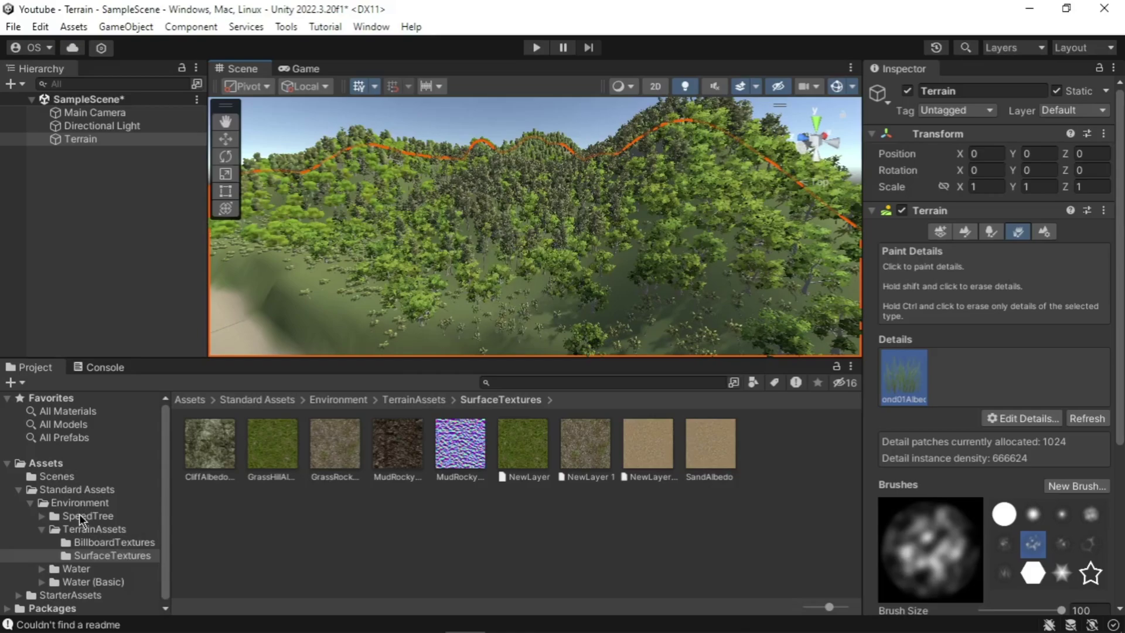
# Drag the Water4Advanced prefab from the Water4 Prefabs folder into the scene
pyautogui.scroll(-2, 79, 514)
pyautogui.click(41, 539)
pyautogui.click(53, 553)
pyautogui.scroll(-2, 76, 557)
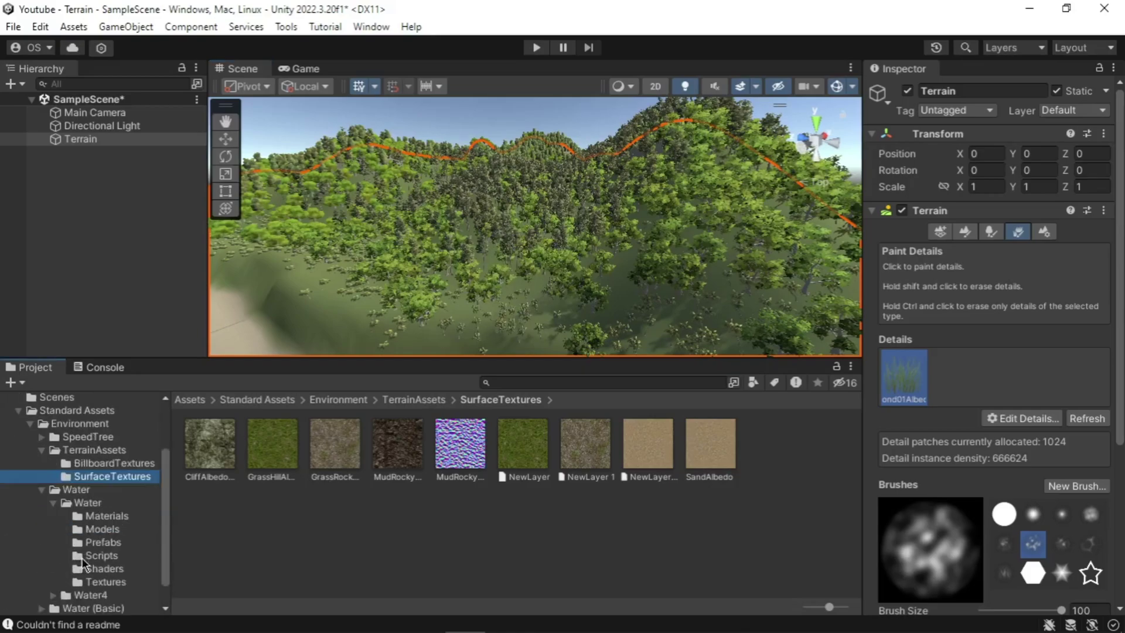
pyautogui.click(105, 547)
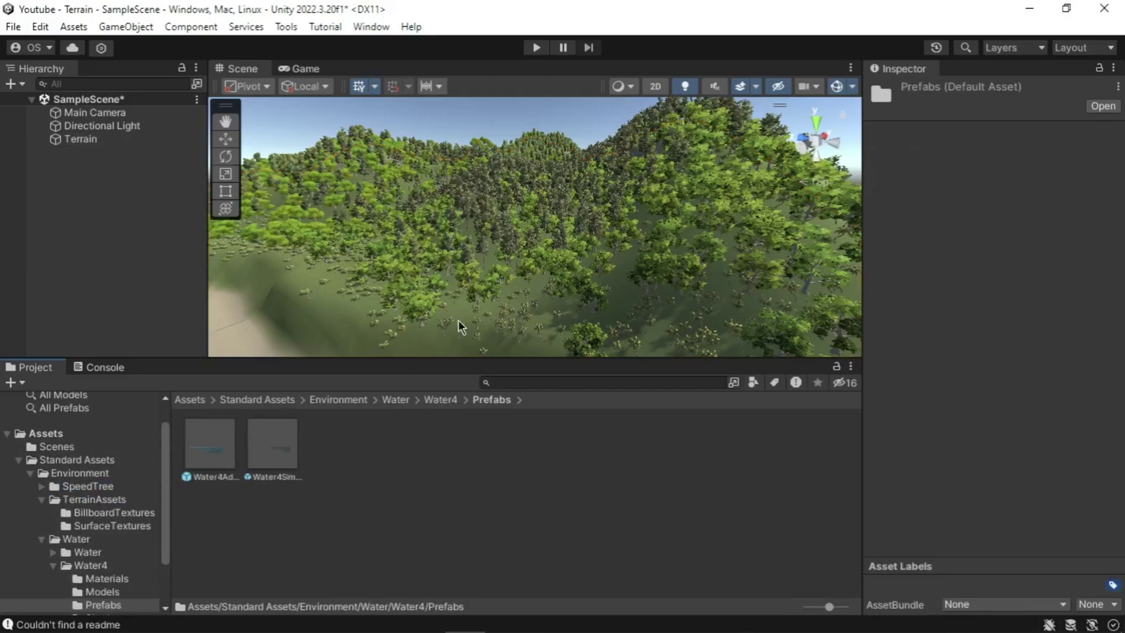
pyautogui.scroll(-5, 458, 320)
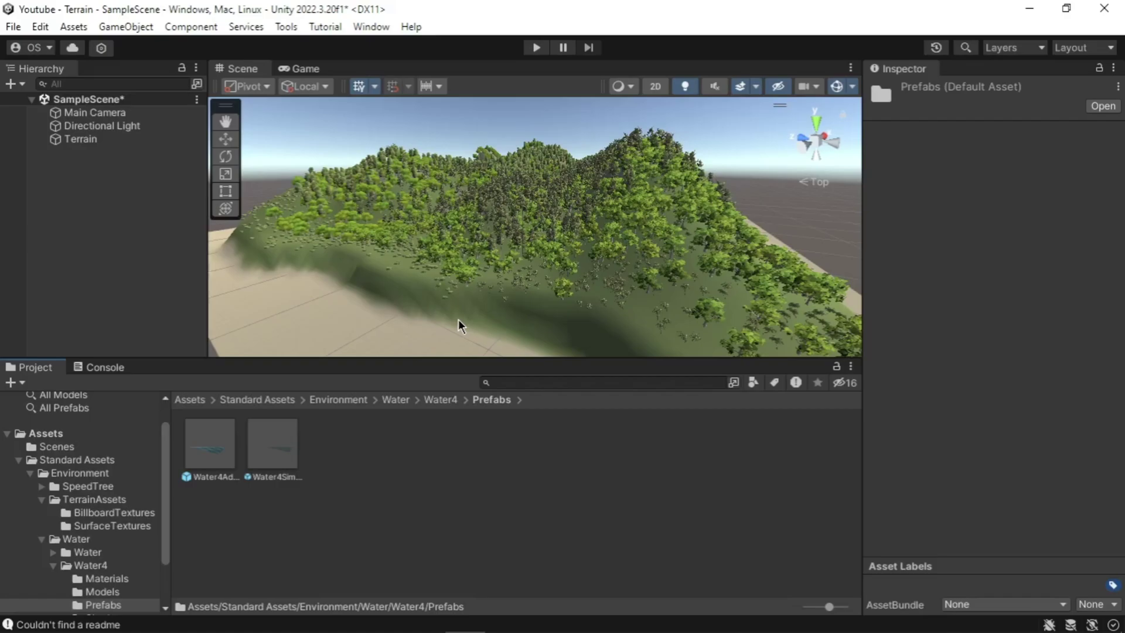
pyautogui.moveTo(210, 460); pyautogui.dragTo(331, 299)
pyautogui.moveTo(322, 315); pyautogui.dragTo(493, 238, button='middle')
# Scale the Water4Advanced plane to 4000 and set its Y position to 5
pyautogui.scroll(-5, 390, 291)
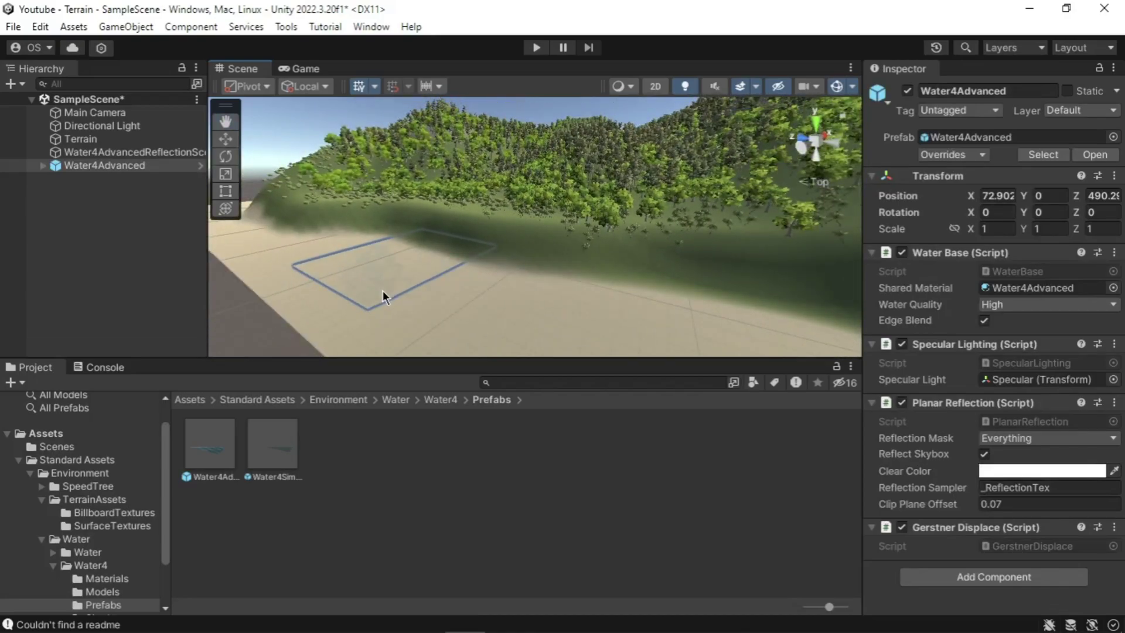
pyautogui.click(121, 169)
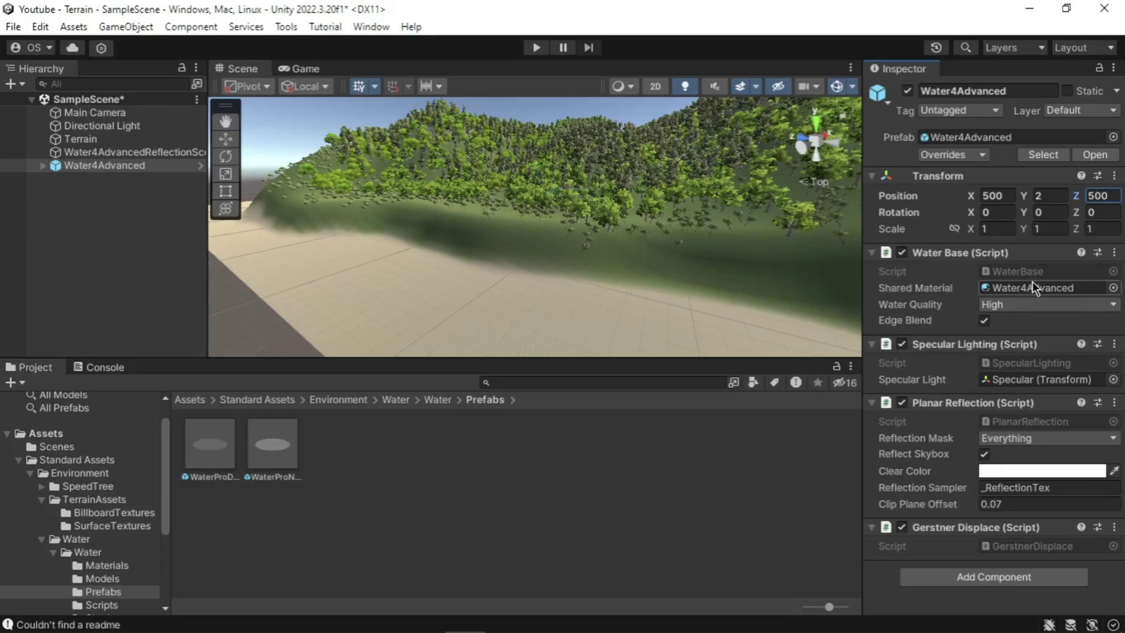
pyautogui.click(1105, 226)
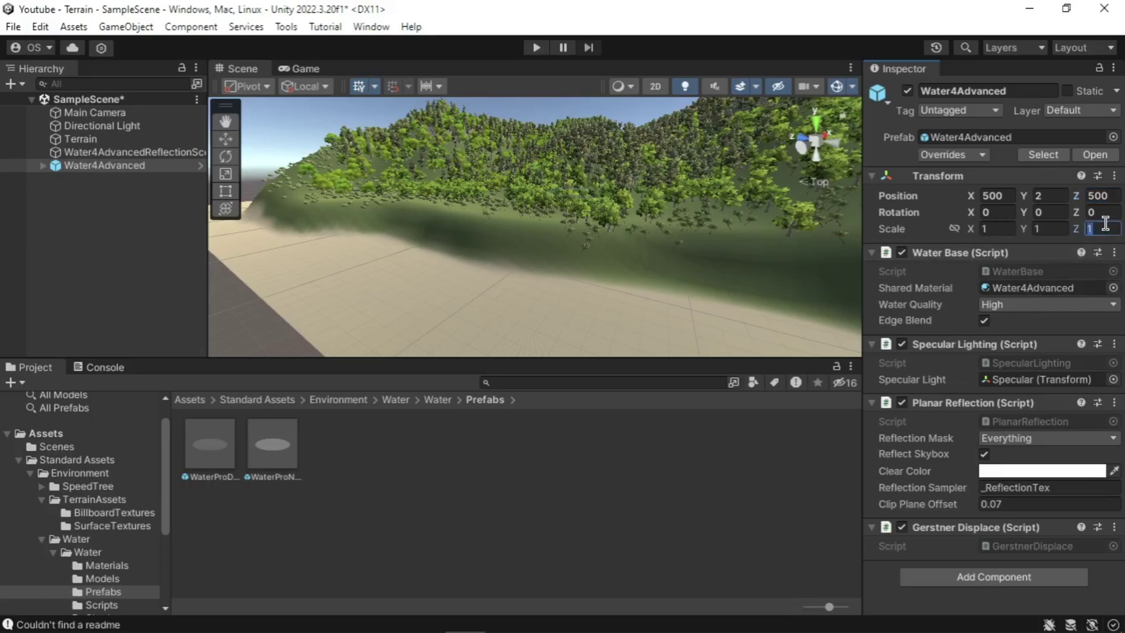
pyautogui.write('4000')
pyautogui.press('Return')
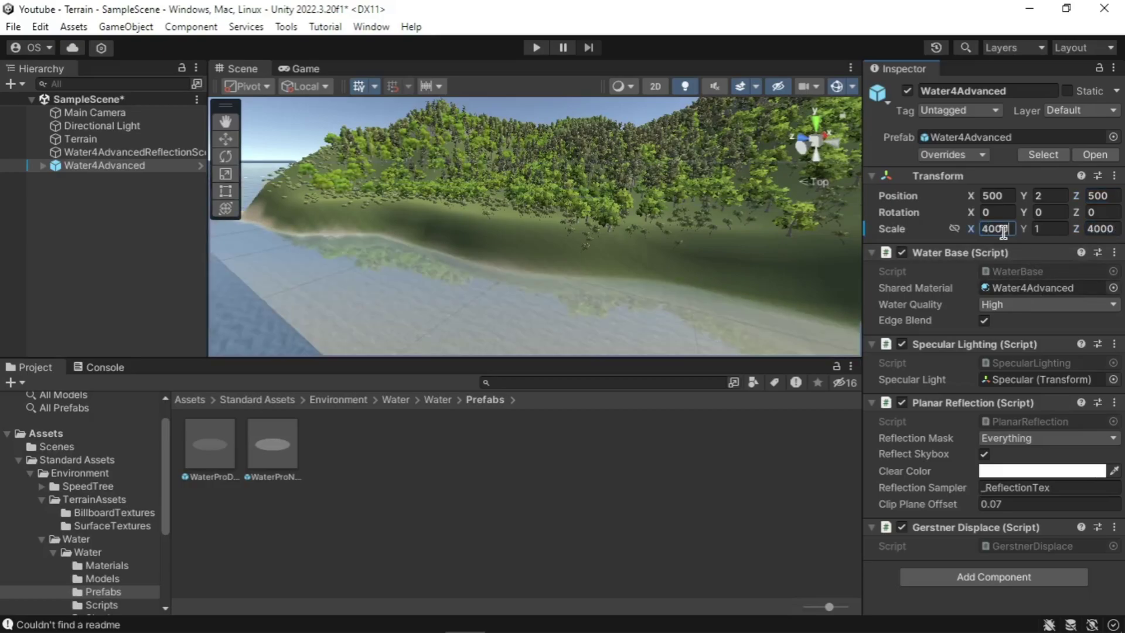
pyautogui.moveTo(484, 290); pyautogui.dragTo(621, 267, button='right')
pyautogui.click(1050, 196)
pyautogui.write('5')
pyautogui.press('Return')
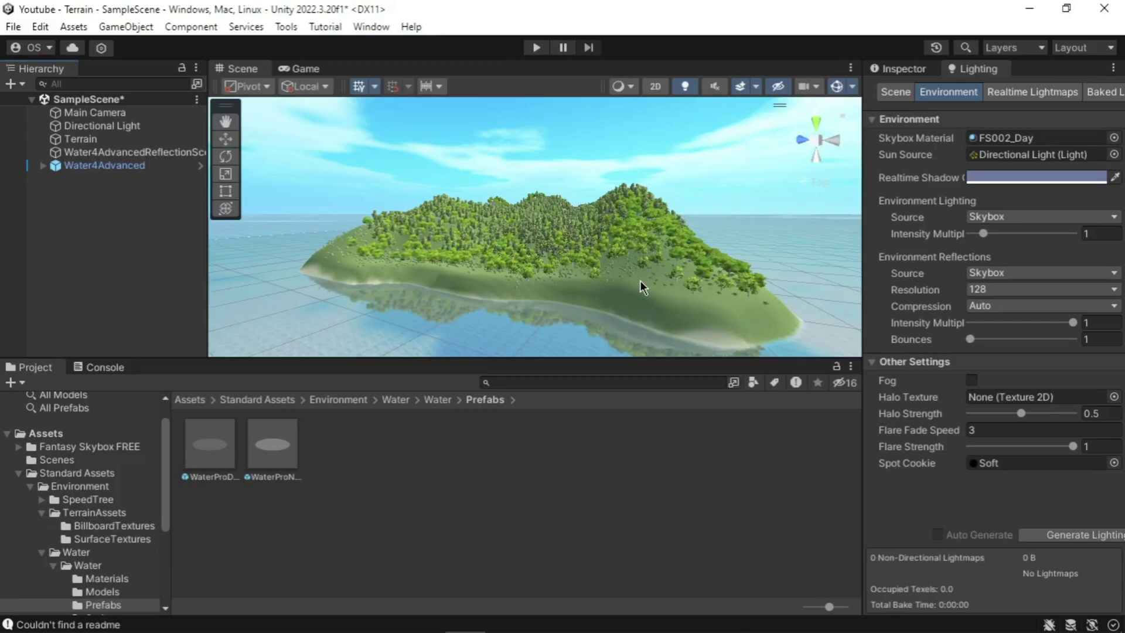
# Maximize the Scene view and frame the whole island and its surrounding water
pyautogui.moveTo(640, 280)
pyautogui.mouseDown(button='right')
pyautogui.moveTo(652, 274)
pyautogui.moveTo(638, 284)
pyautogui.mouseUp(button='right')
pyautogui.hotkey('shift', 'space')
pyautogui.moveTo(756, 443)
pyautogui.mouseDown(button='right')
pyautogui.moveTo(831, 447)
pyautogui.moveTo(836, 432)
pyautogui.moveTo(703, 390)
pyautogui.moveTo(745, 441)
pyautogui.mouseUp(button='right')
pyautogui.moveTo(745, 441); pyautogui.dragTo(706, 421, button='middle')
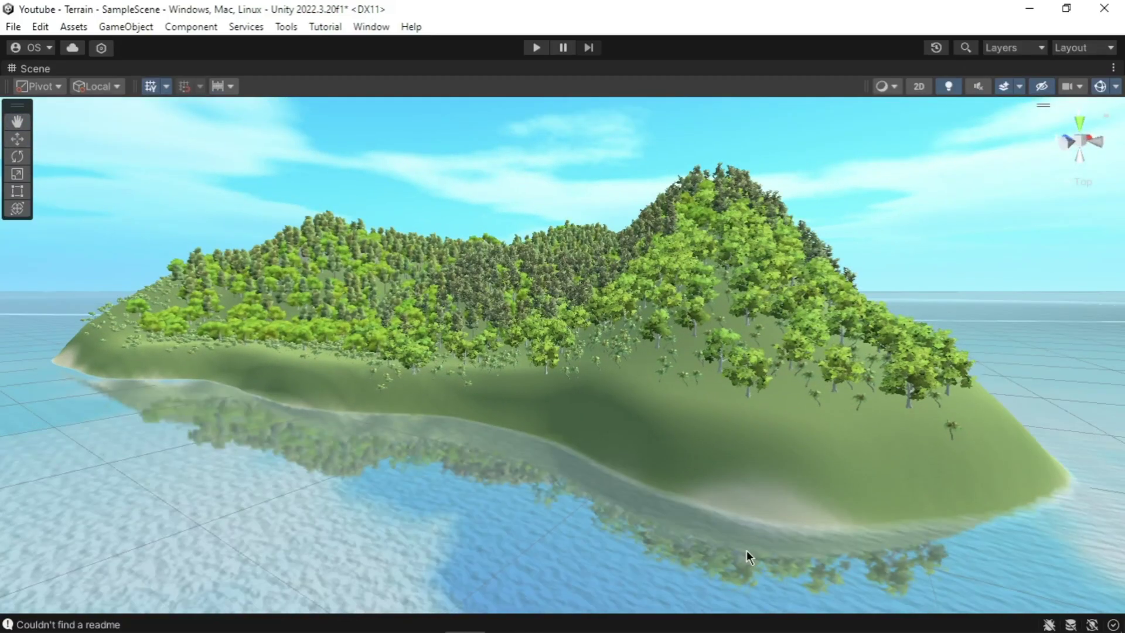